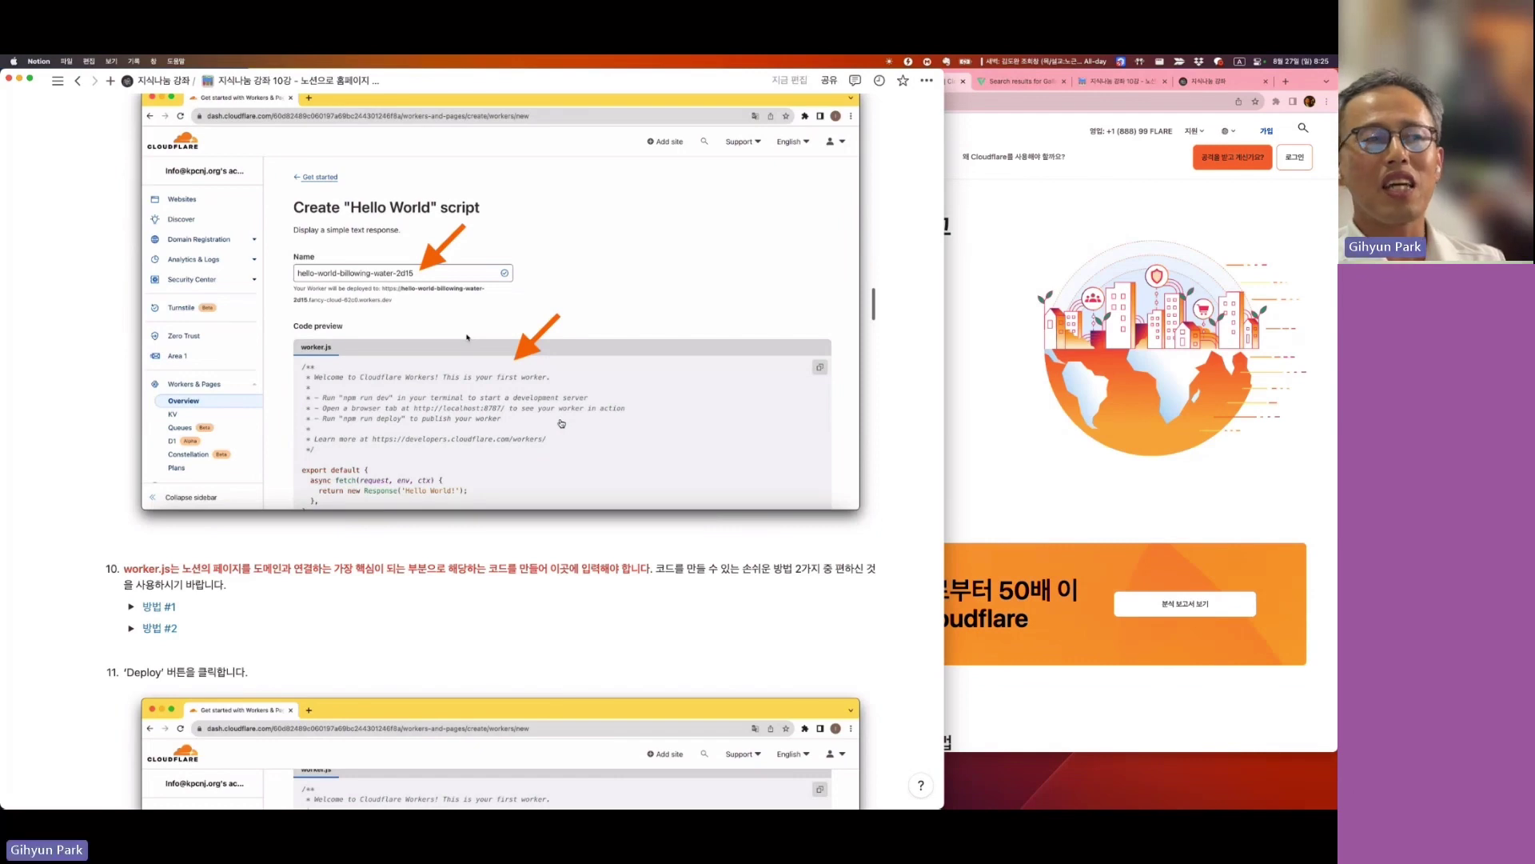
# Expand 방법 #1 under step 10 and examine the Fruition instructions for entering the domain and Notion URL and copying the worker code.
pyautogui.scroll(-2, 561, 423)
pyautogui.scroll(-3, 562, 423)
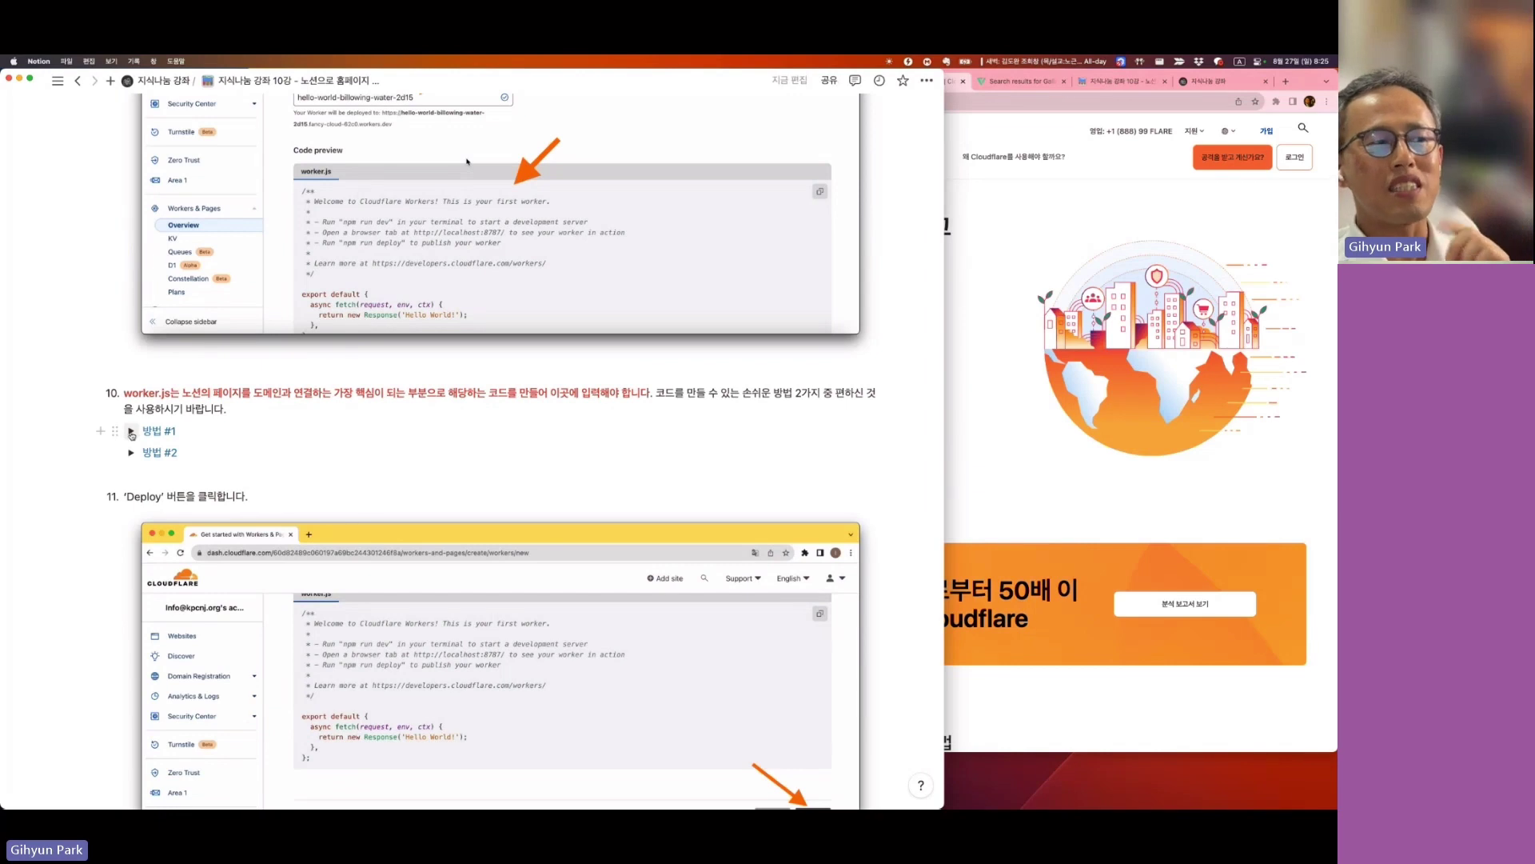
pyautogui.click(132, 432)
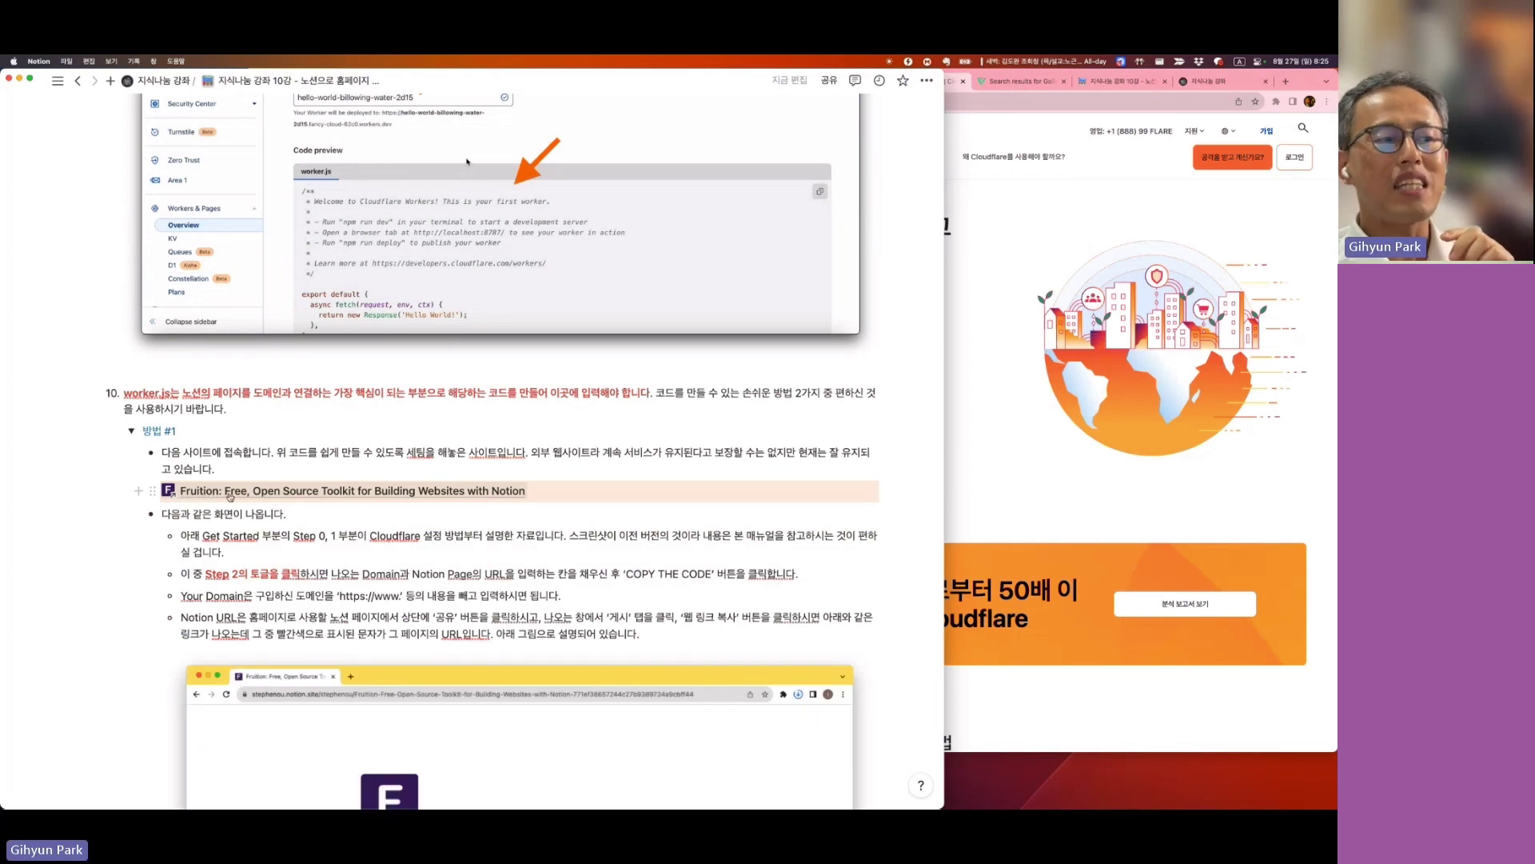
pyautogui.scroll(-5, 331, 500)
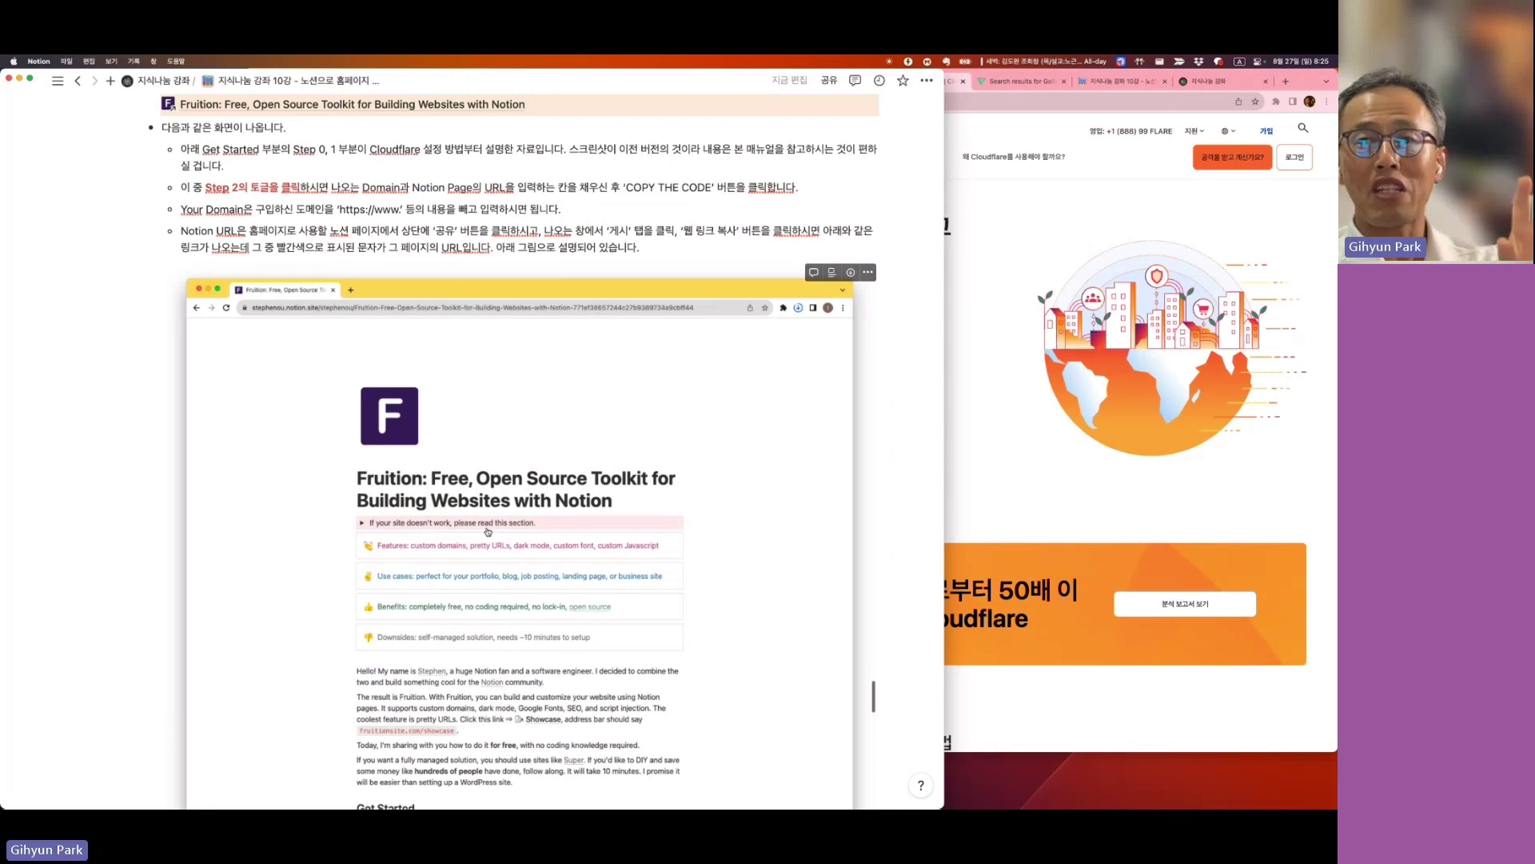
pyautogui.scroll(-3, 487, 532)
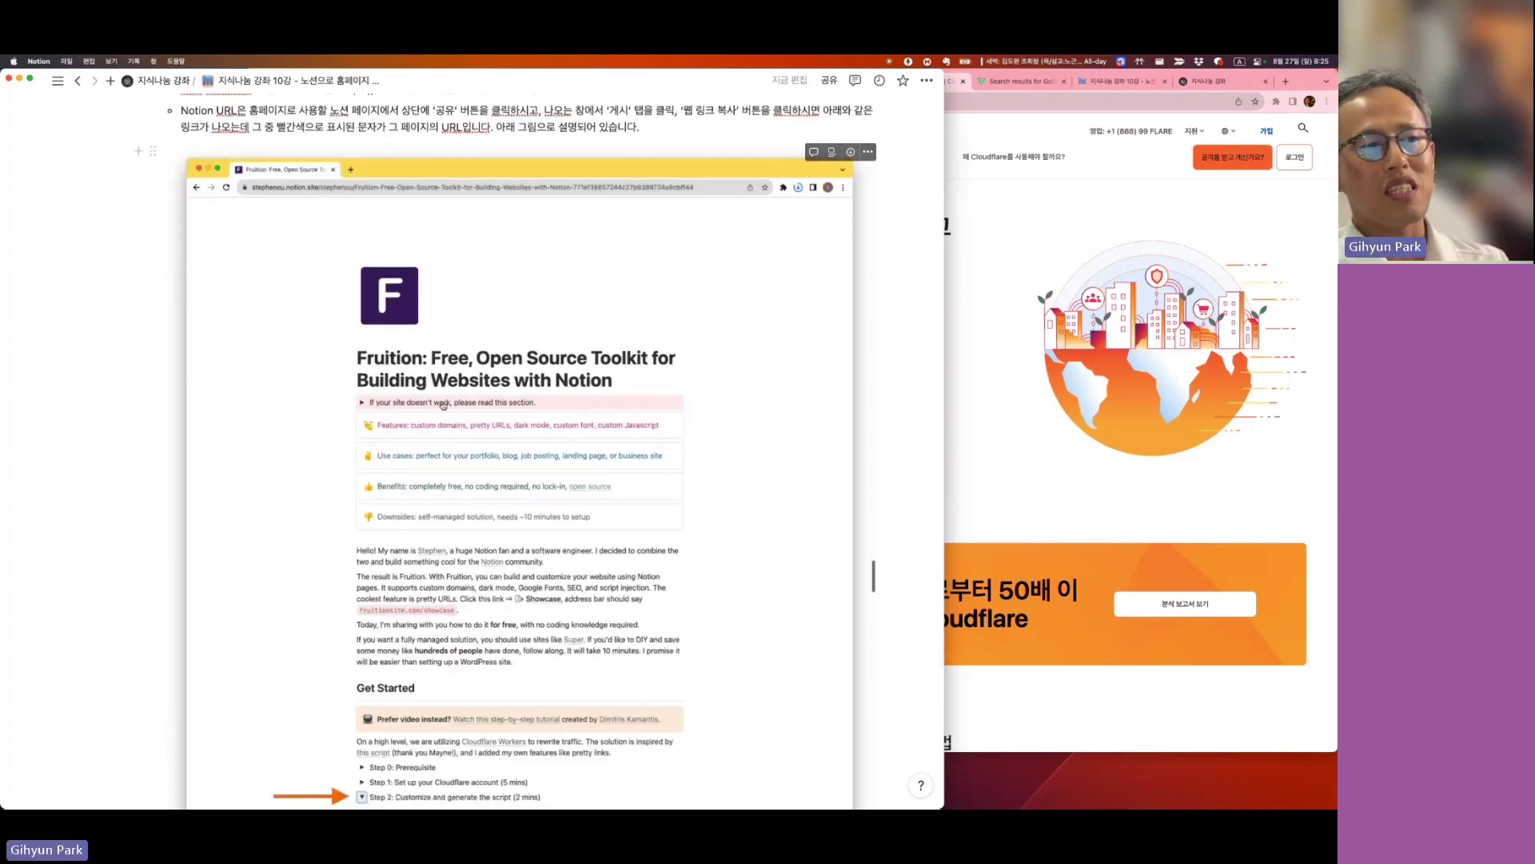
pyautogui.scroll(-4, 435, 373)
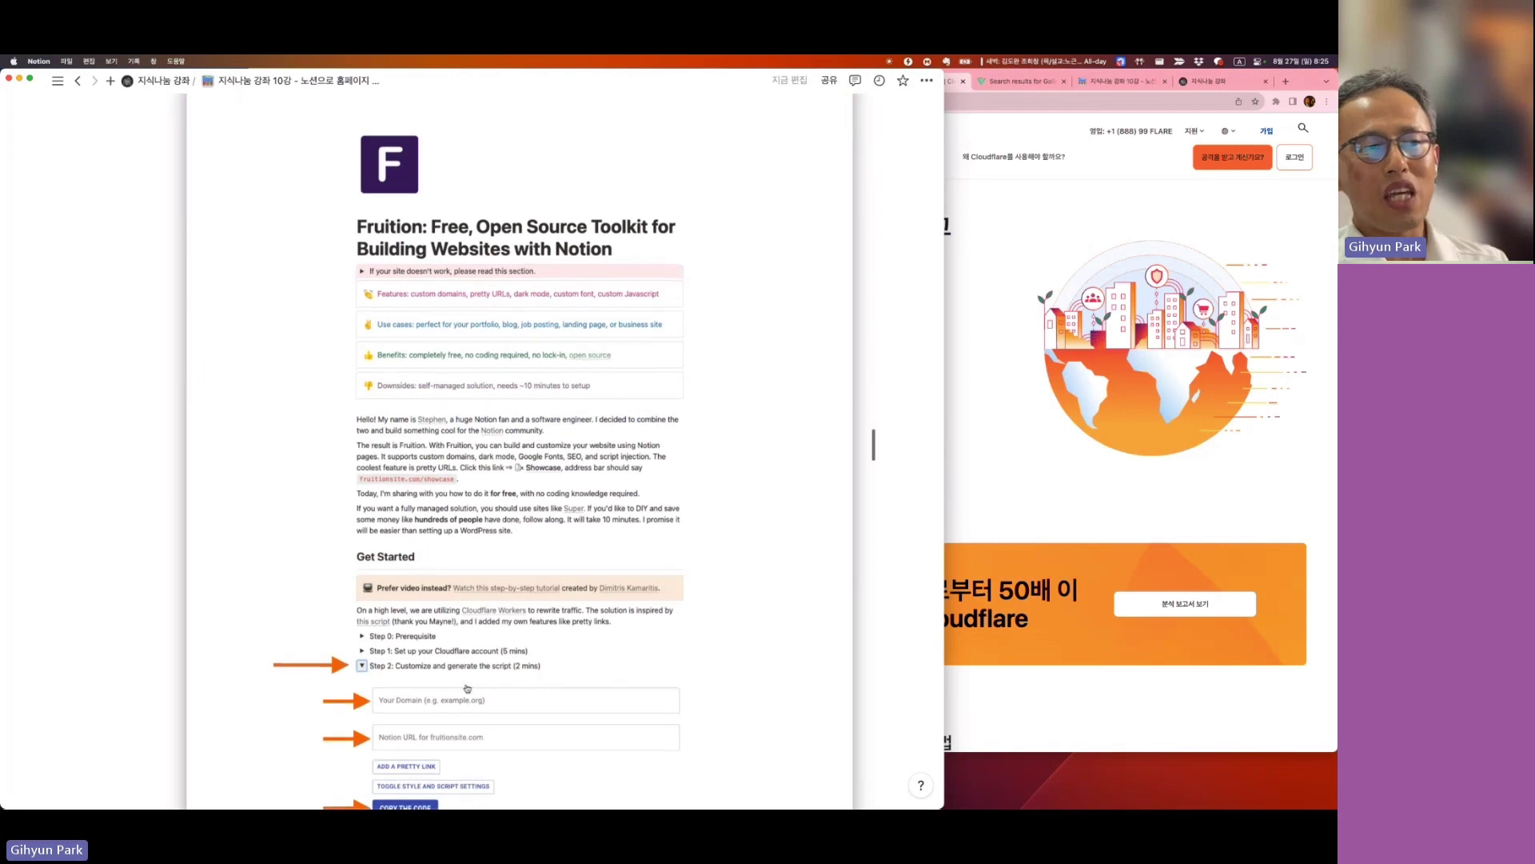
pyautogui.scroll(-4, 468, 688)
pyautogui.scroll(-3, 468, 689)
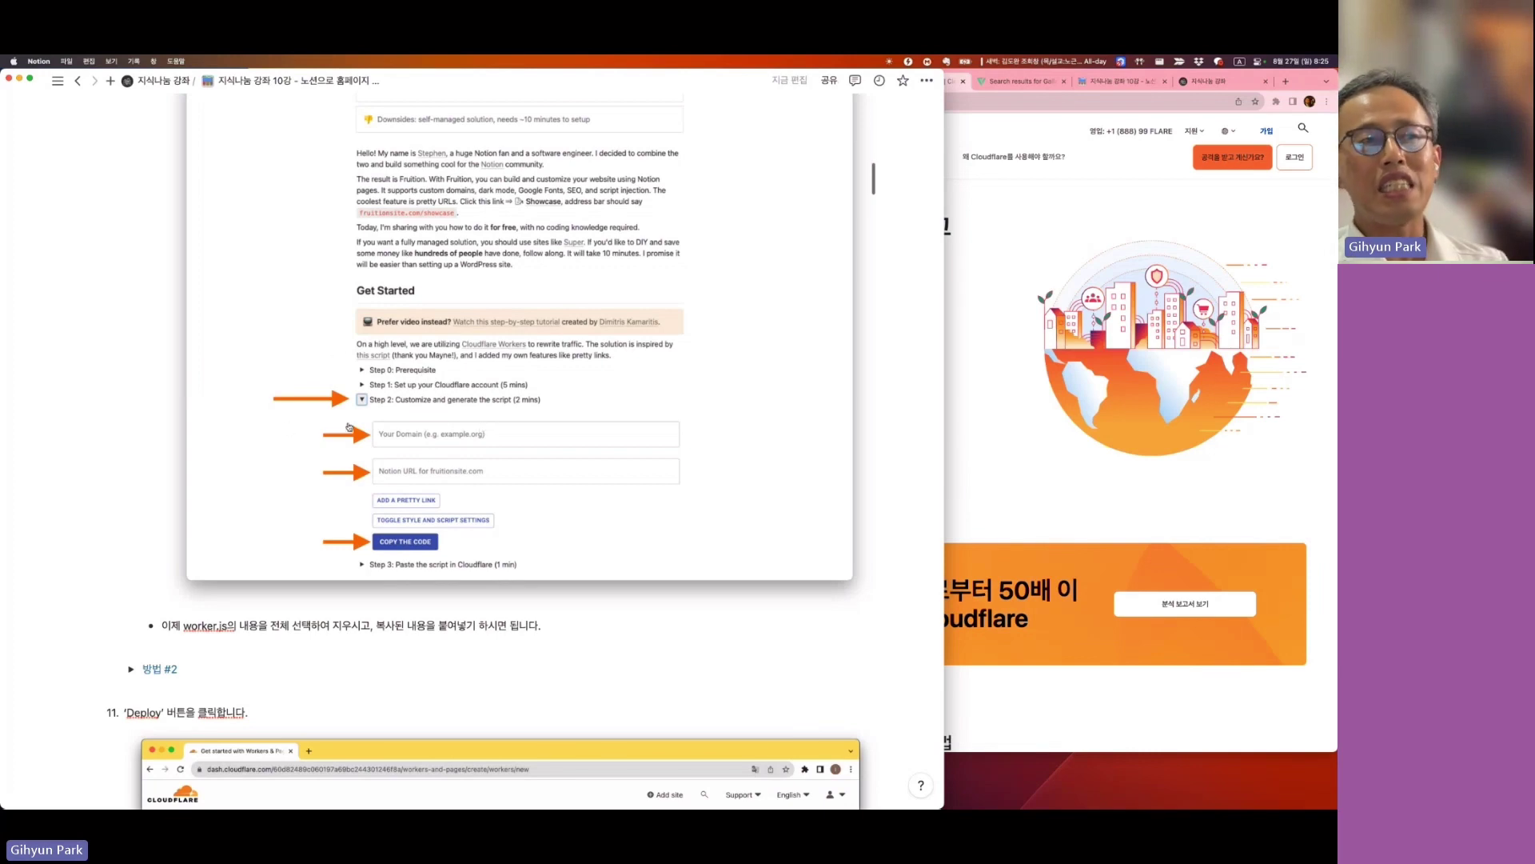
pyautogui.scroll(20, 350, 430)
pyautogui.scroll(-20, 350, 427)
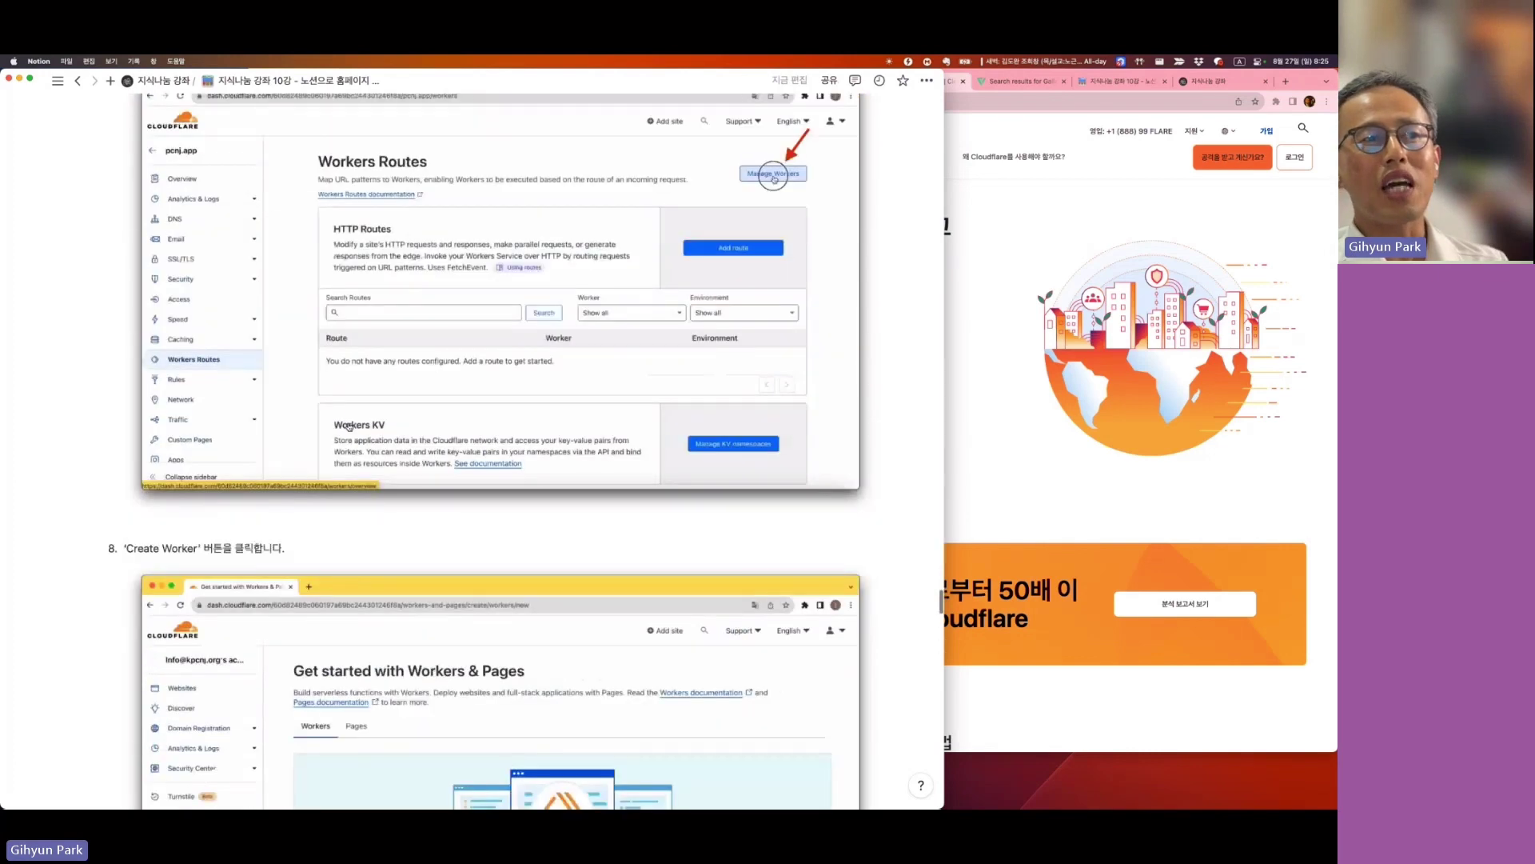
pyautogui.scroll(-5, 348, 422)
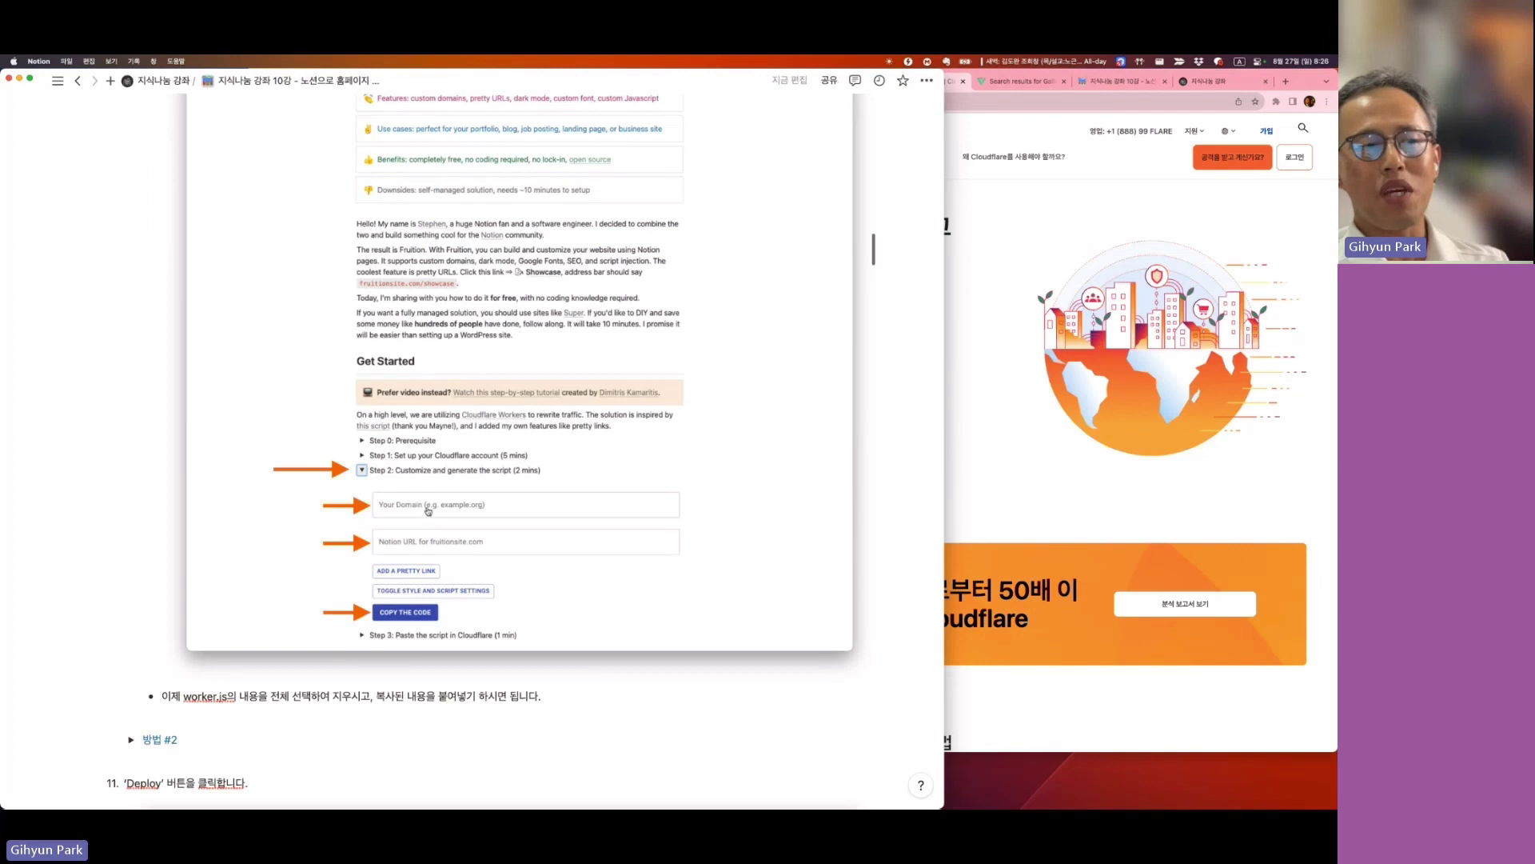
pyautogui.scroll(-3, 428, 528)
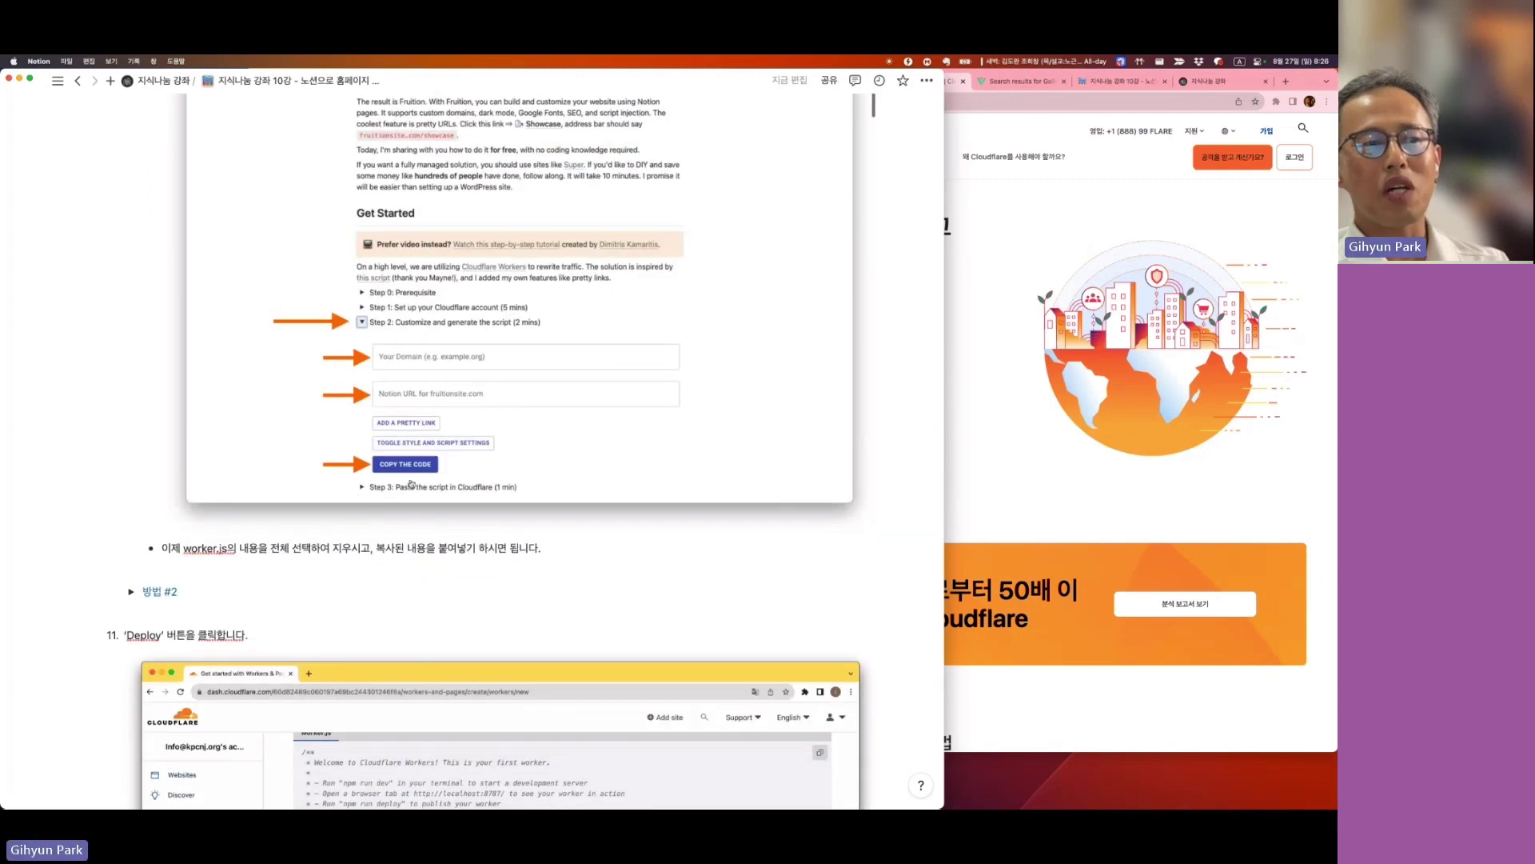
pyautogui.scroll(1, 429, 472)
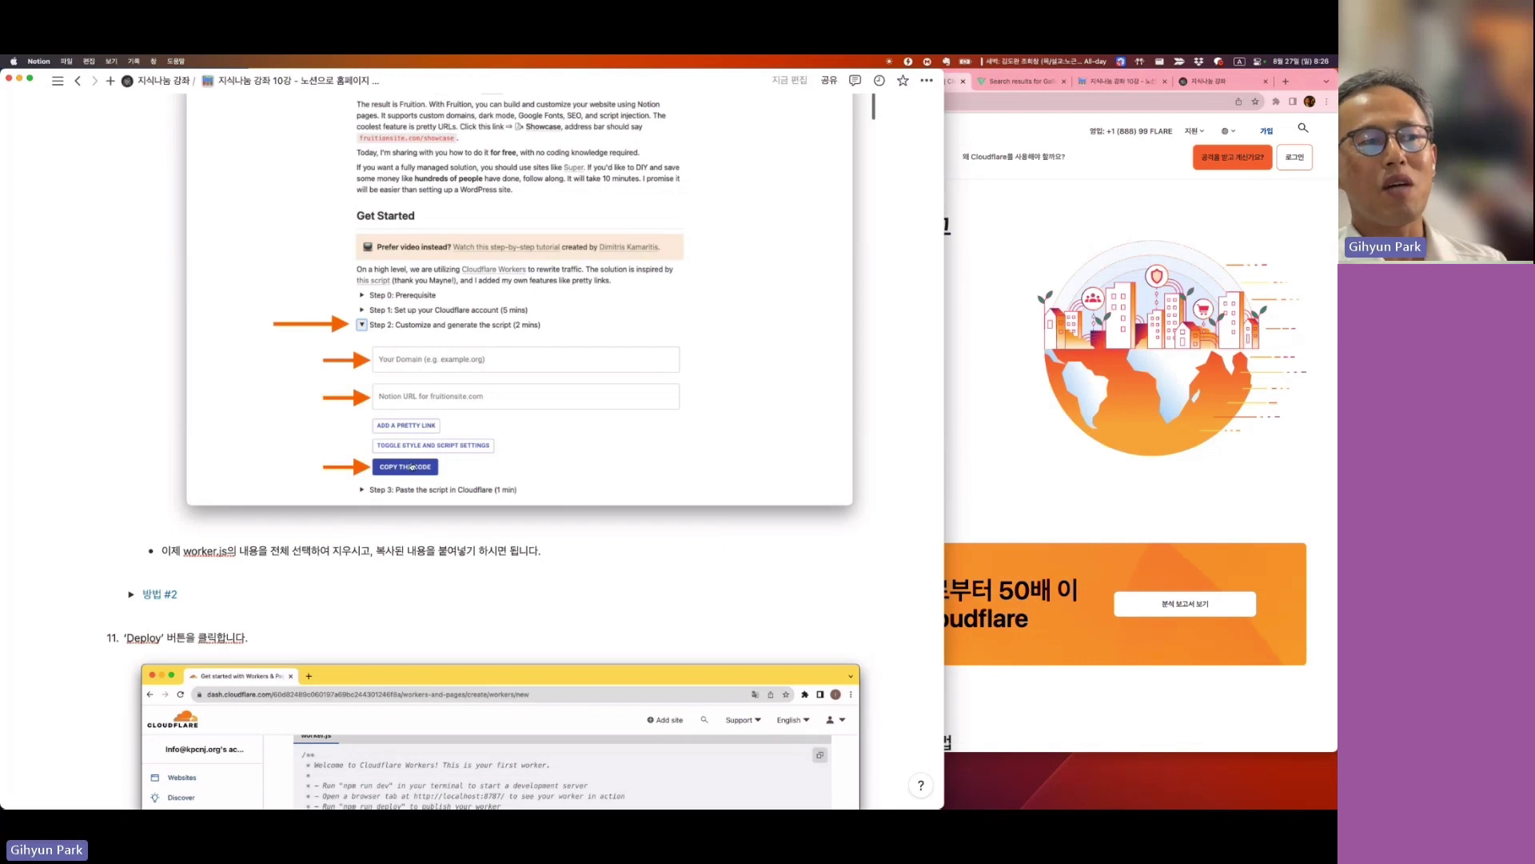
pyautogui.scroll(-3, 412, 456)
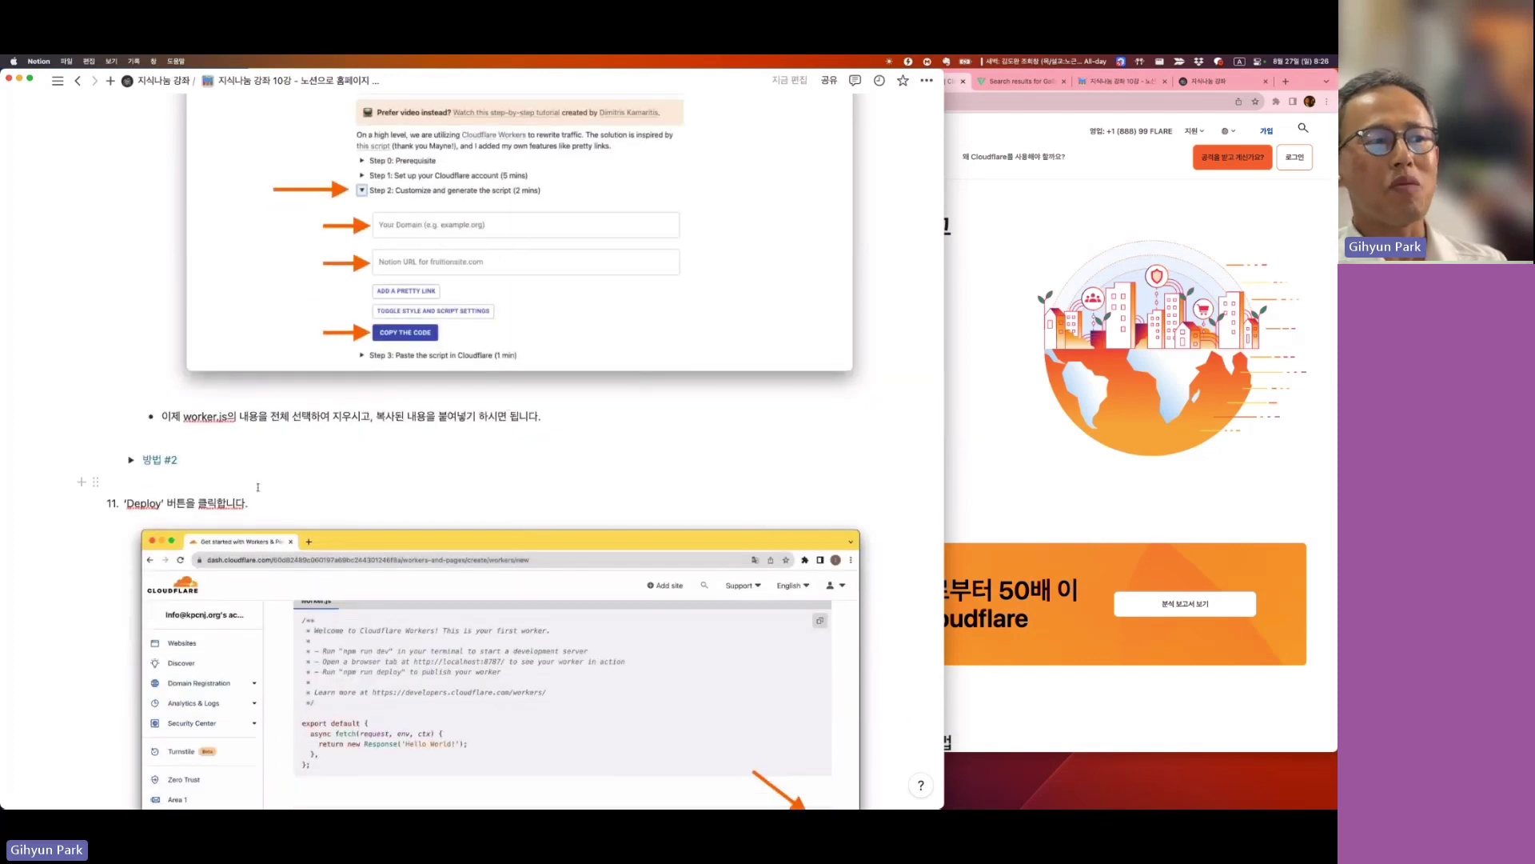
# Expand 방법 #2 and examine its worker.js code and the parts to customize, comparing it with the Fruition form in 방법 #1.
pyautogui.scroll(-15, 507, 478)
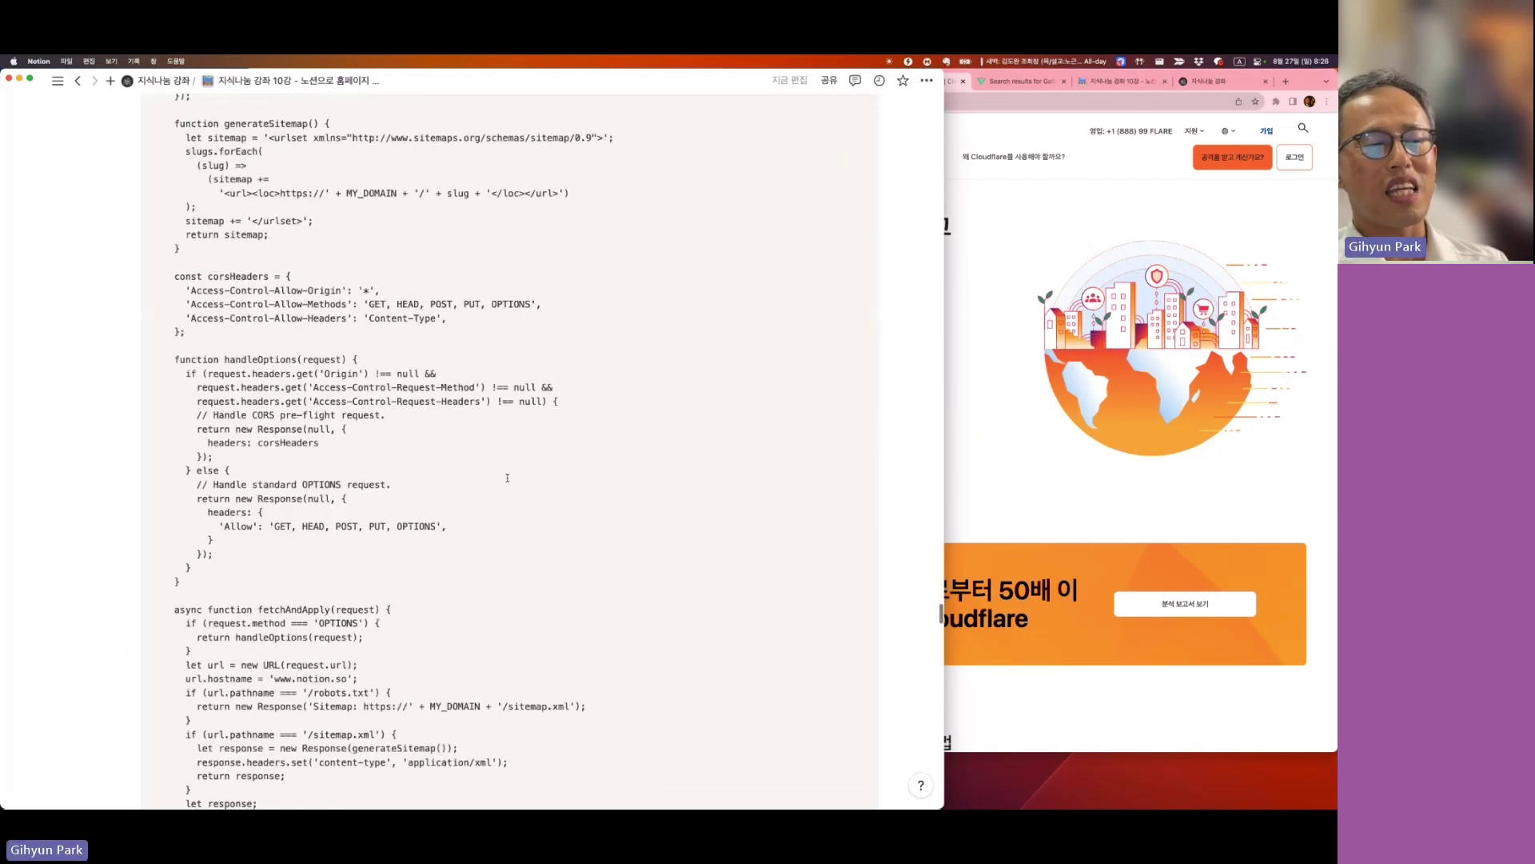
pyautogui.scroll(-20, 507, 478)
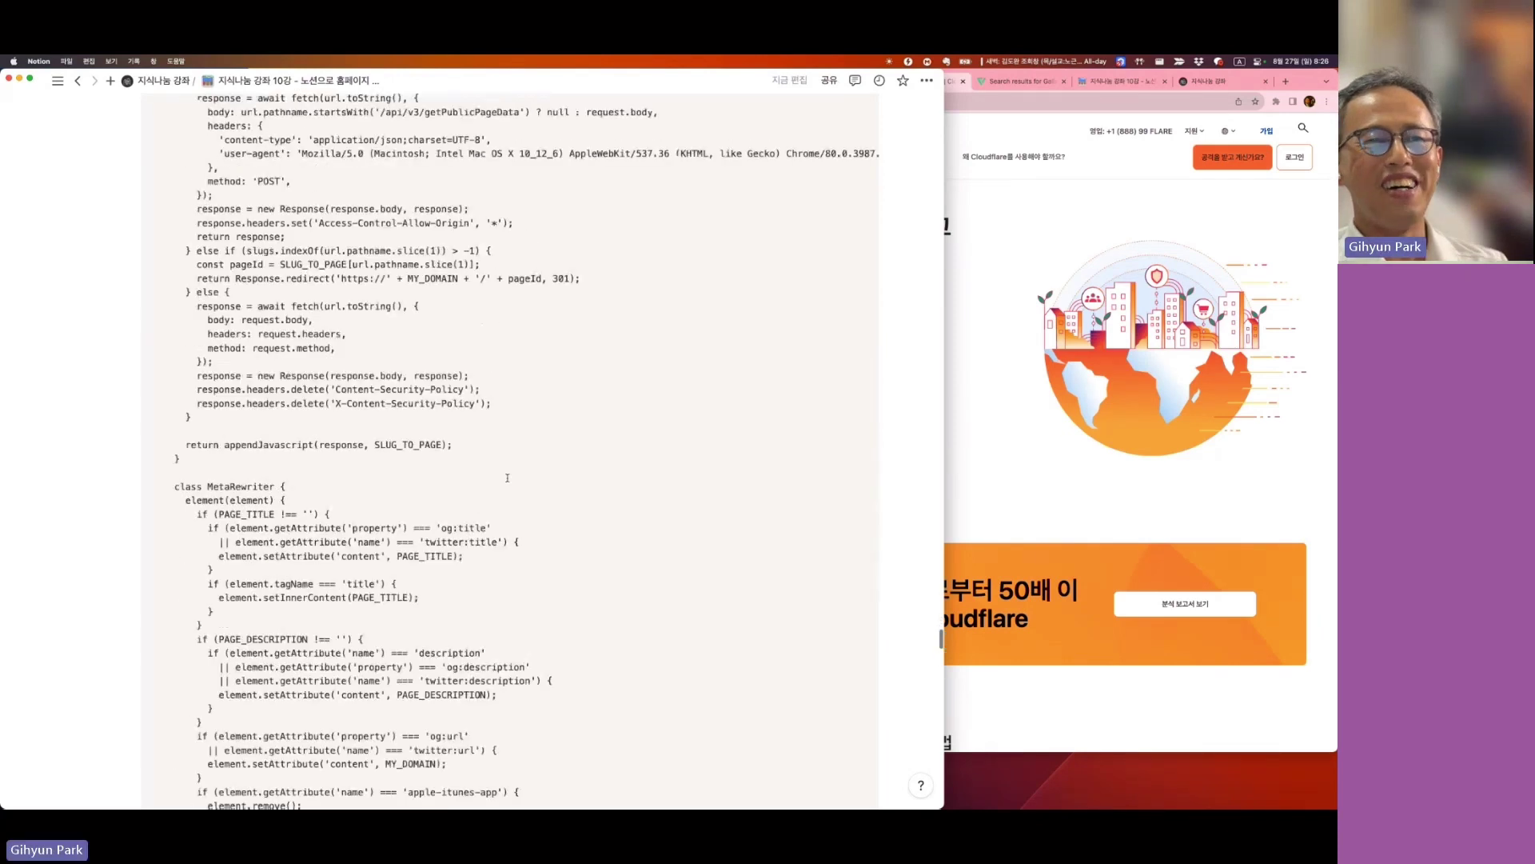
pyautogui.scroll(20, 507, 478)
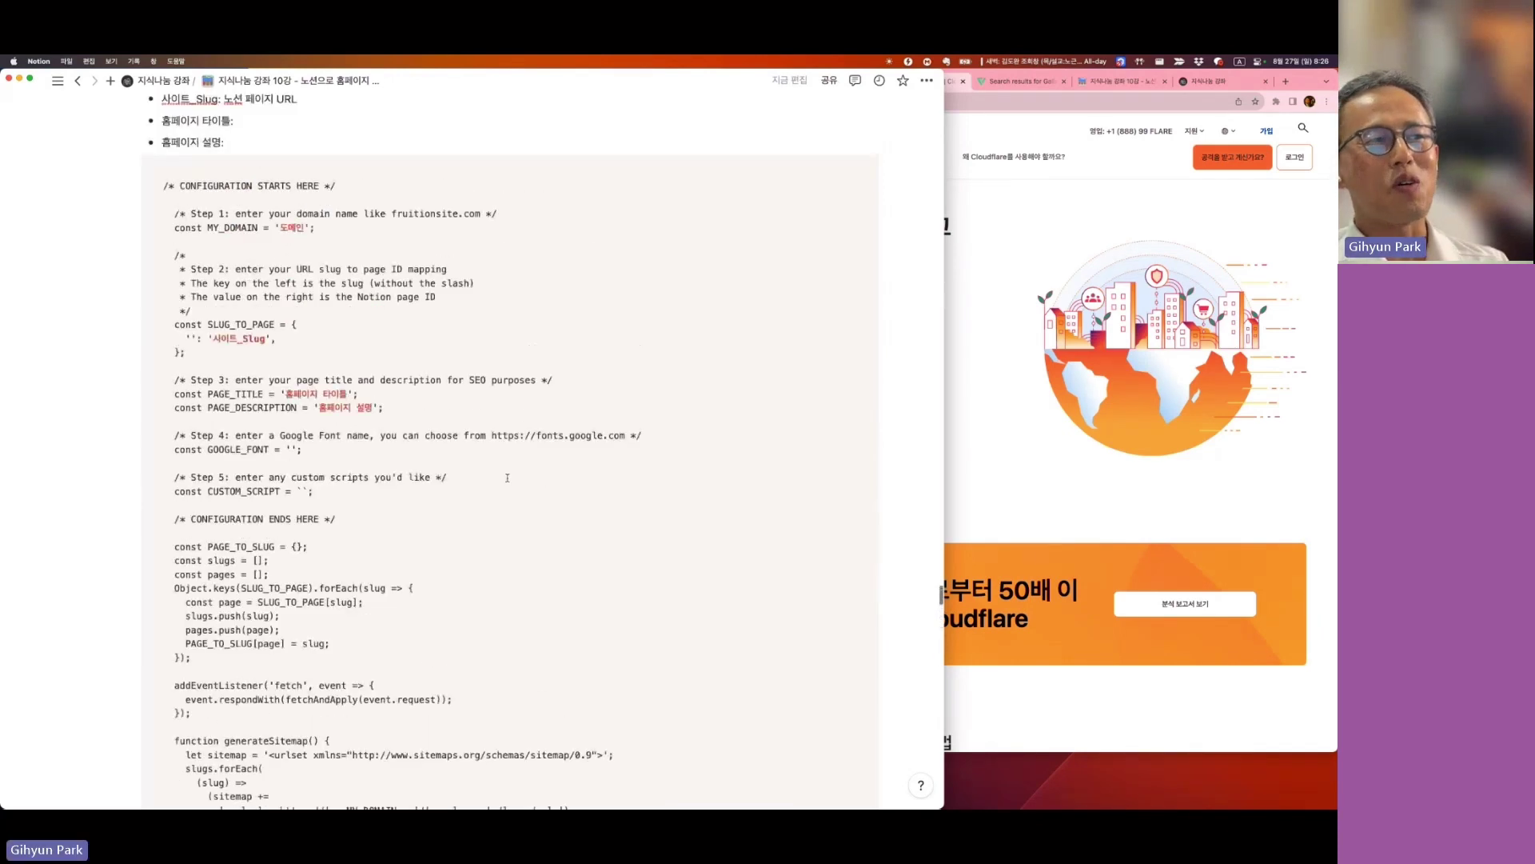
pyautogui.scroll(10, 507, 478)
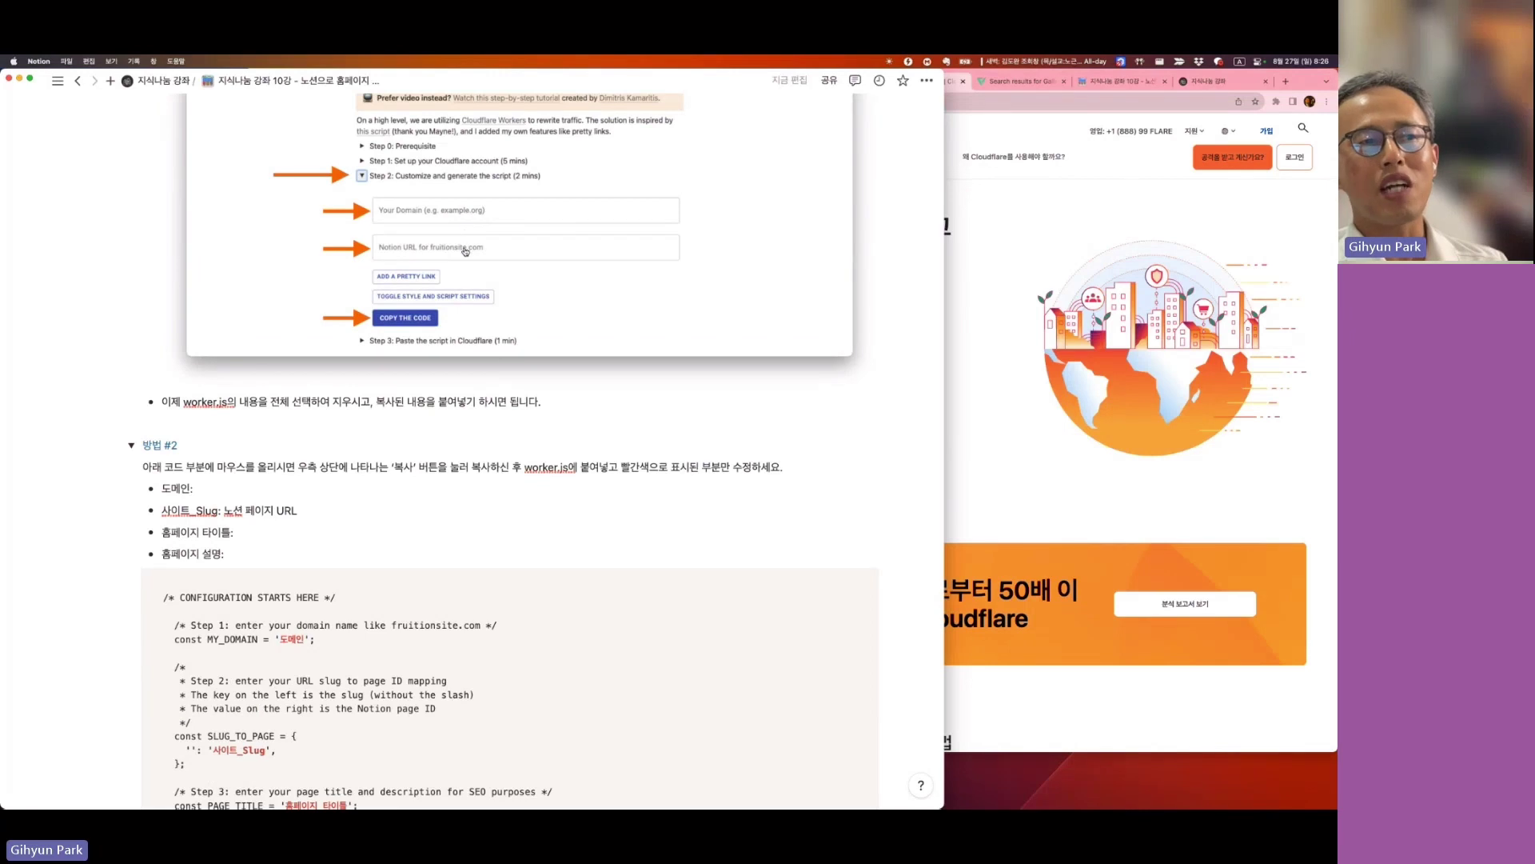
pyautogui.scroll(-5, 465, 250)
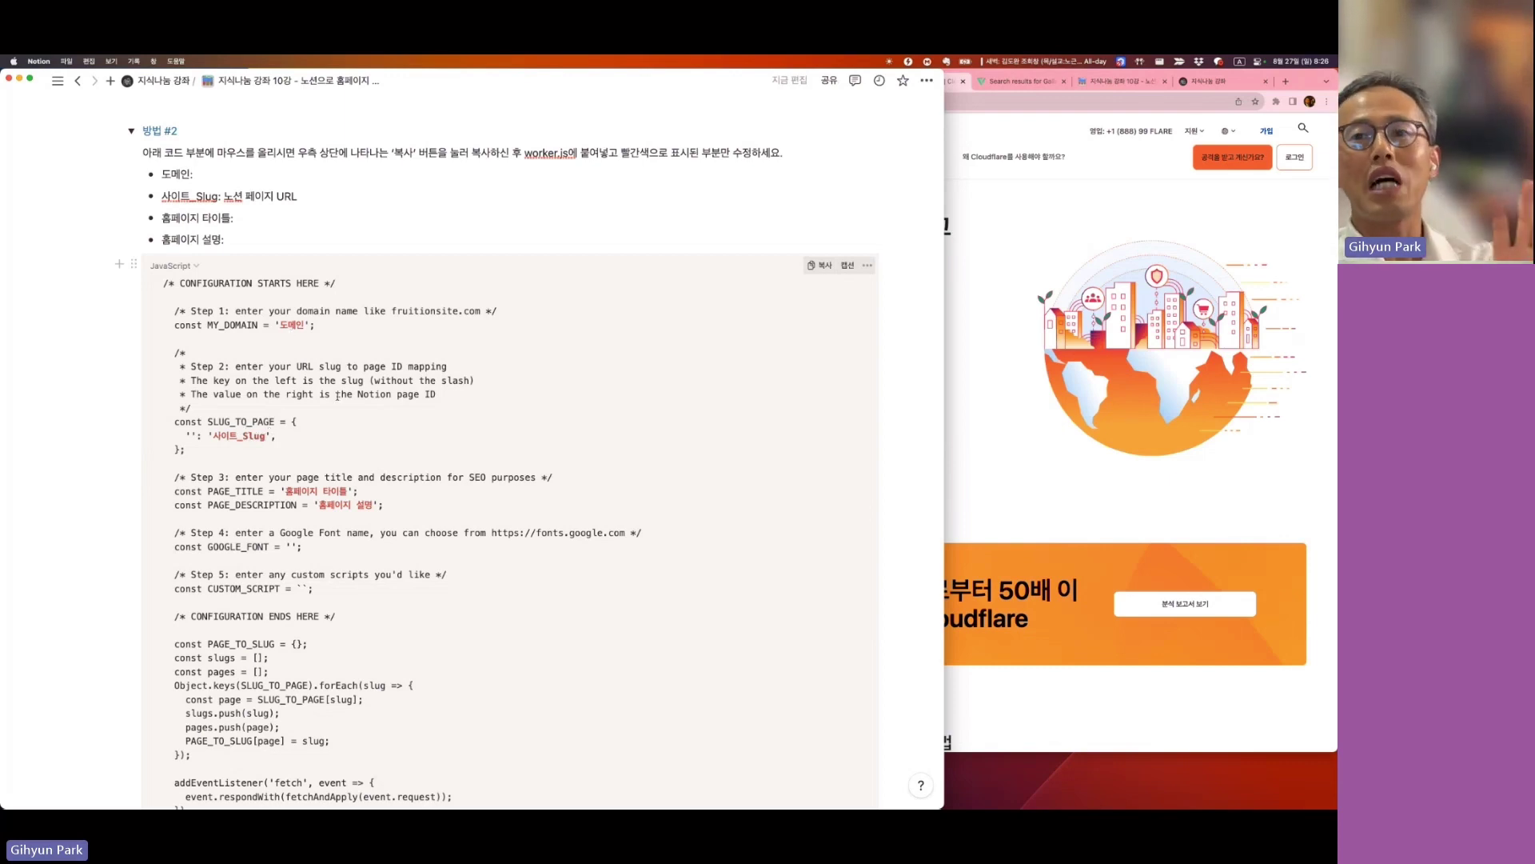
pyautogui.scroll(2, 456, 386)
pyautogui.scroll(8, 456, 385)
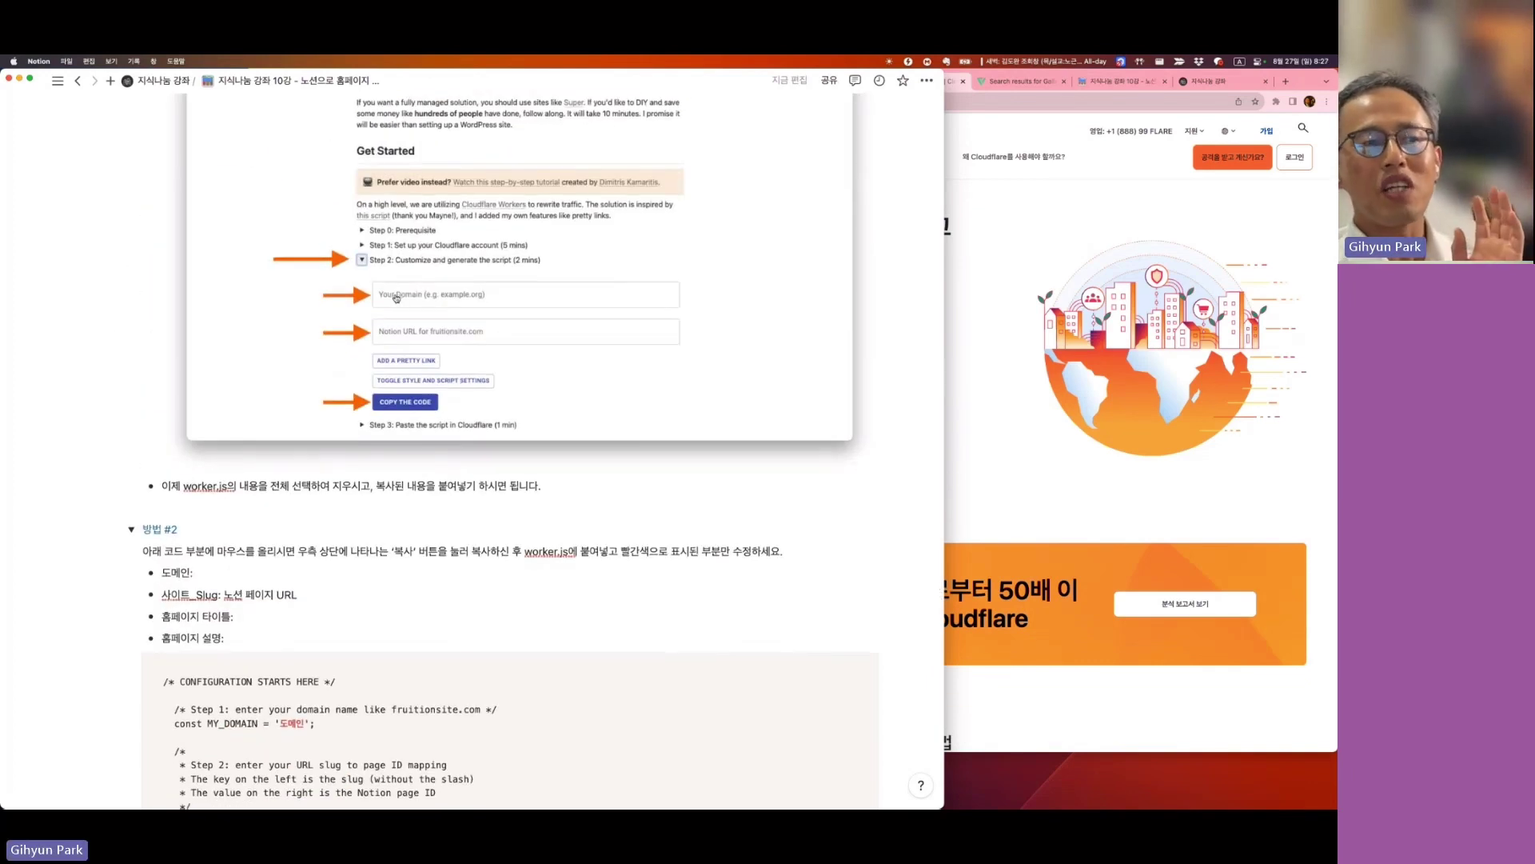
pyautogui.scroll(12, 402, 323)
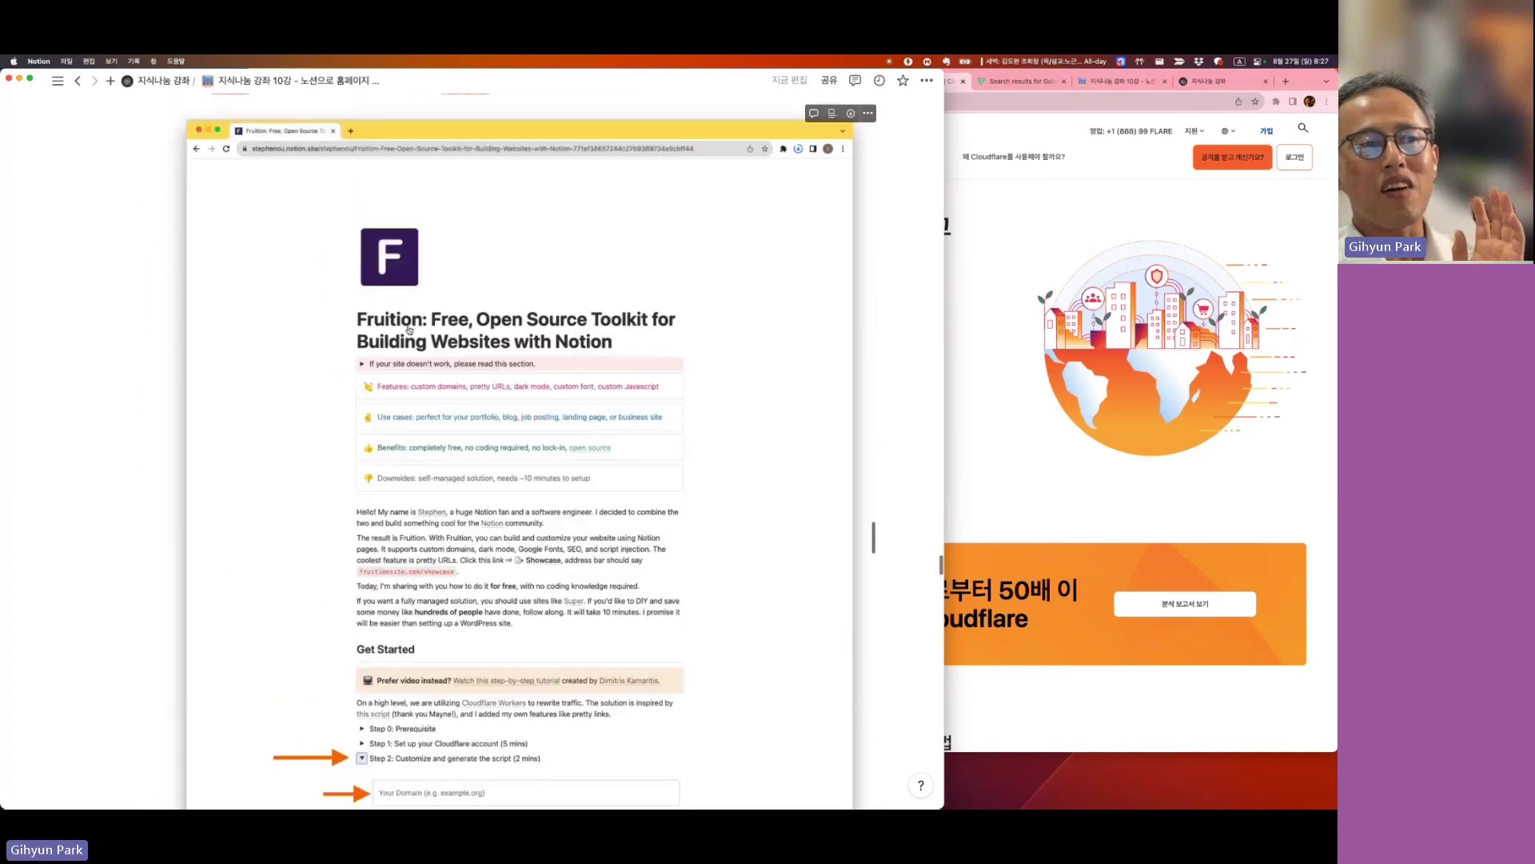
pyautogui.scroll(-11, 412, 368)
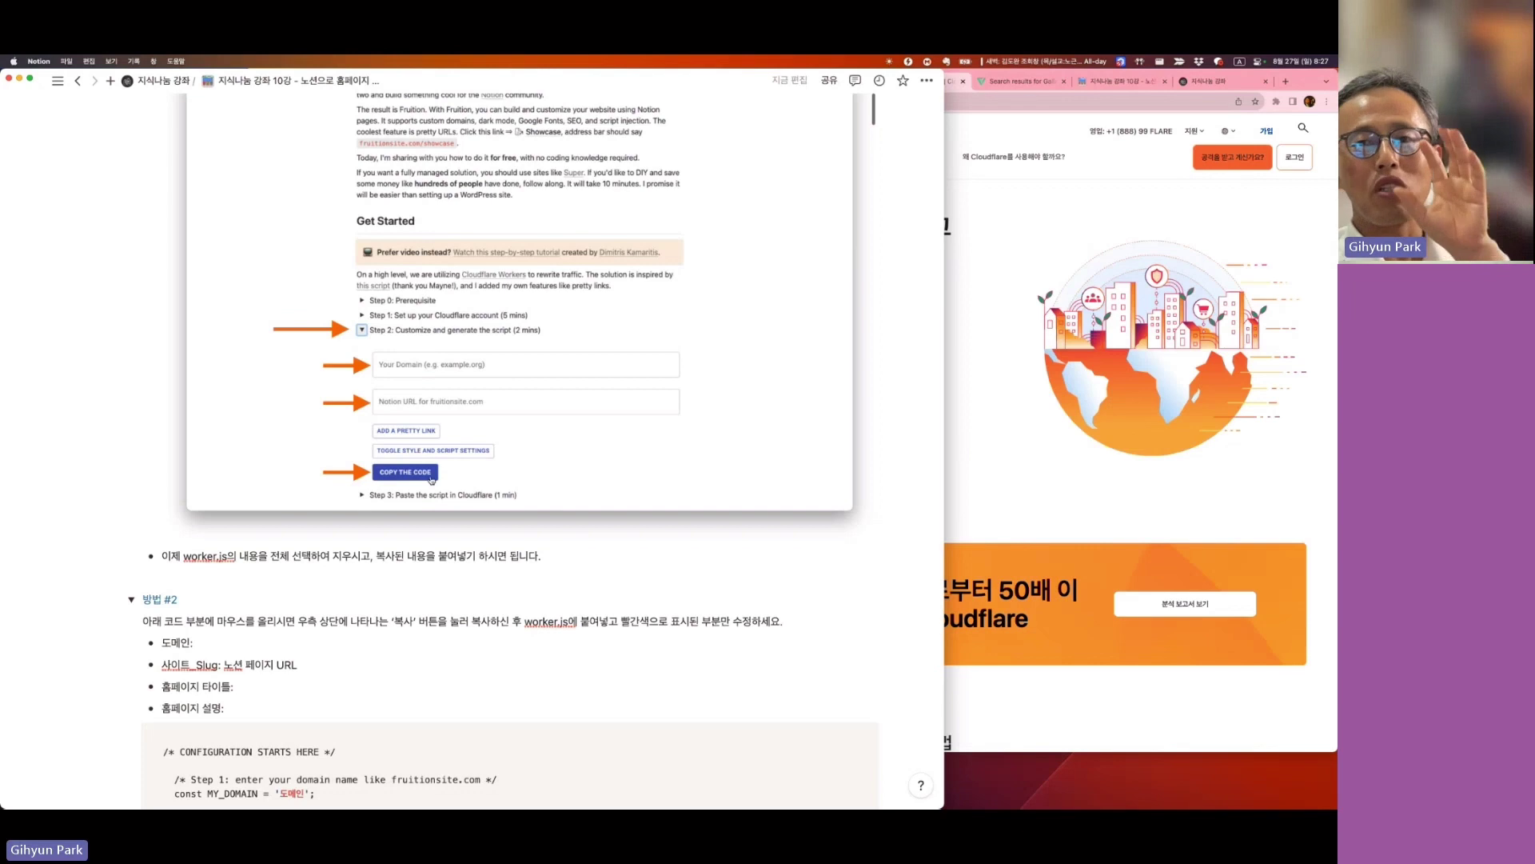
pyautogui.scroll(-10, 430, 480)
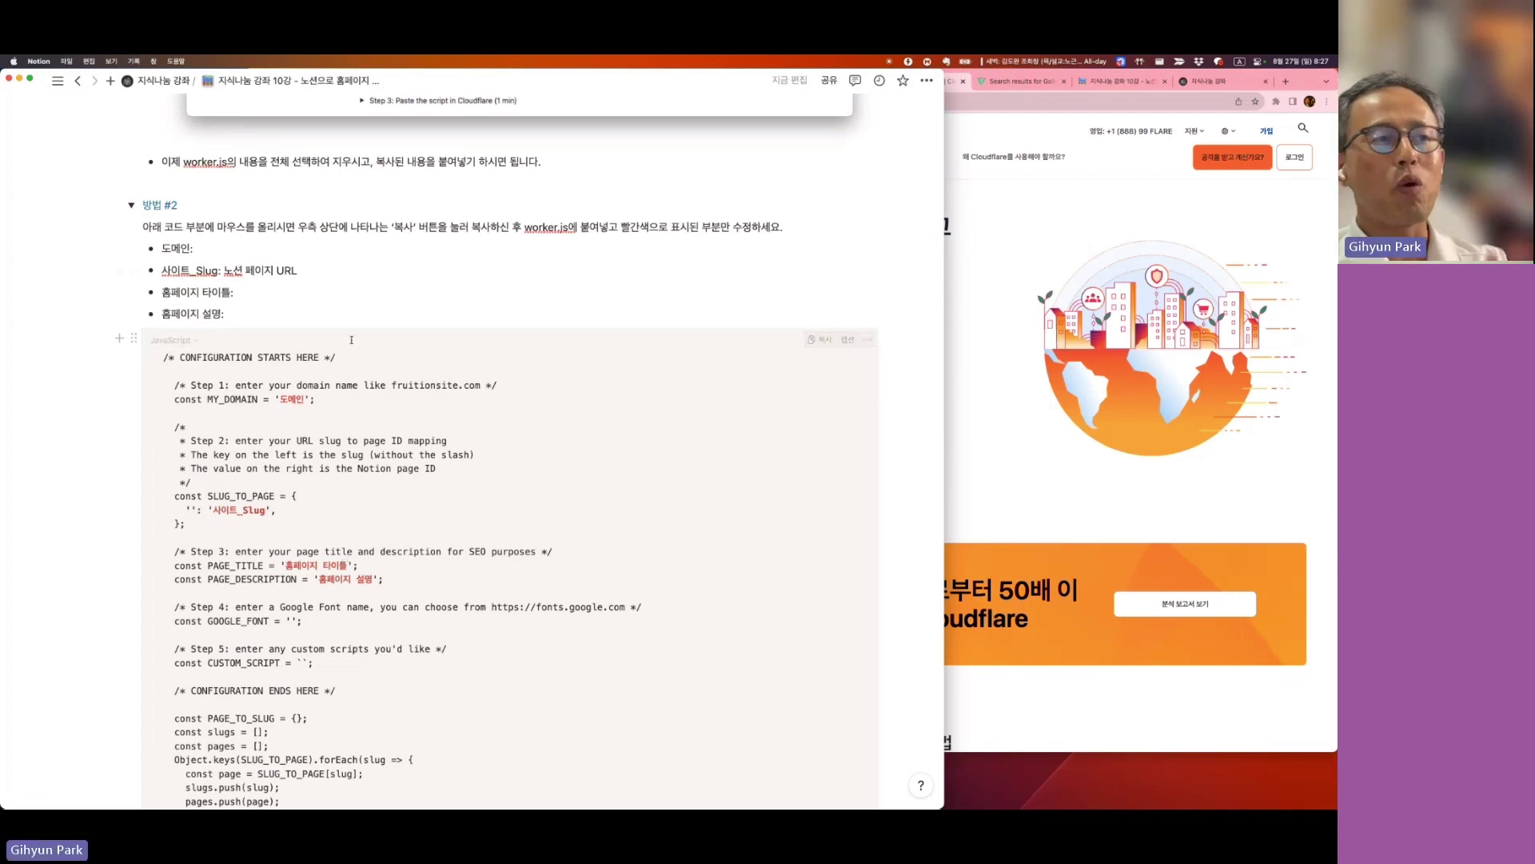
# Read steps 11 to 14 of the guide on deploying the worker and adding a route and zone for the domain.
pyautogui.scroll(-20, 371, 340)
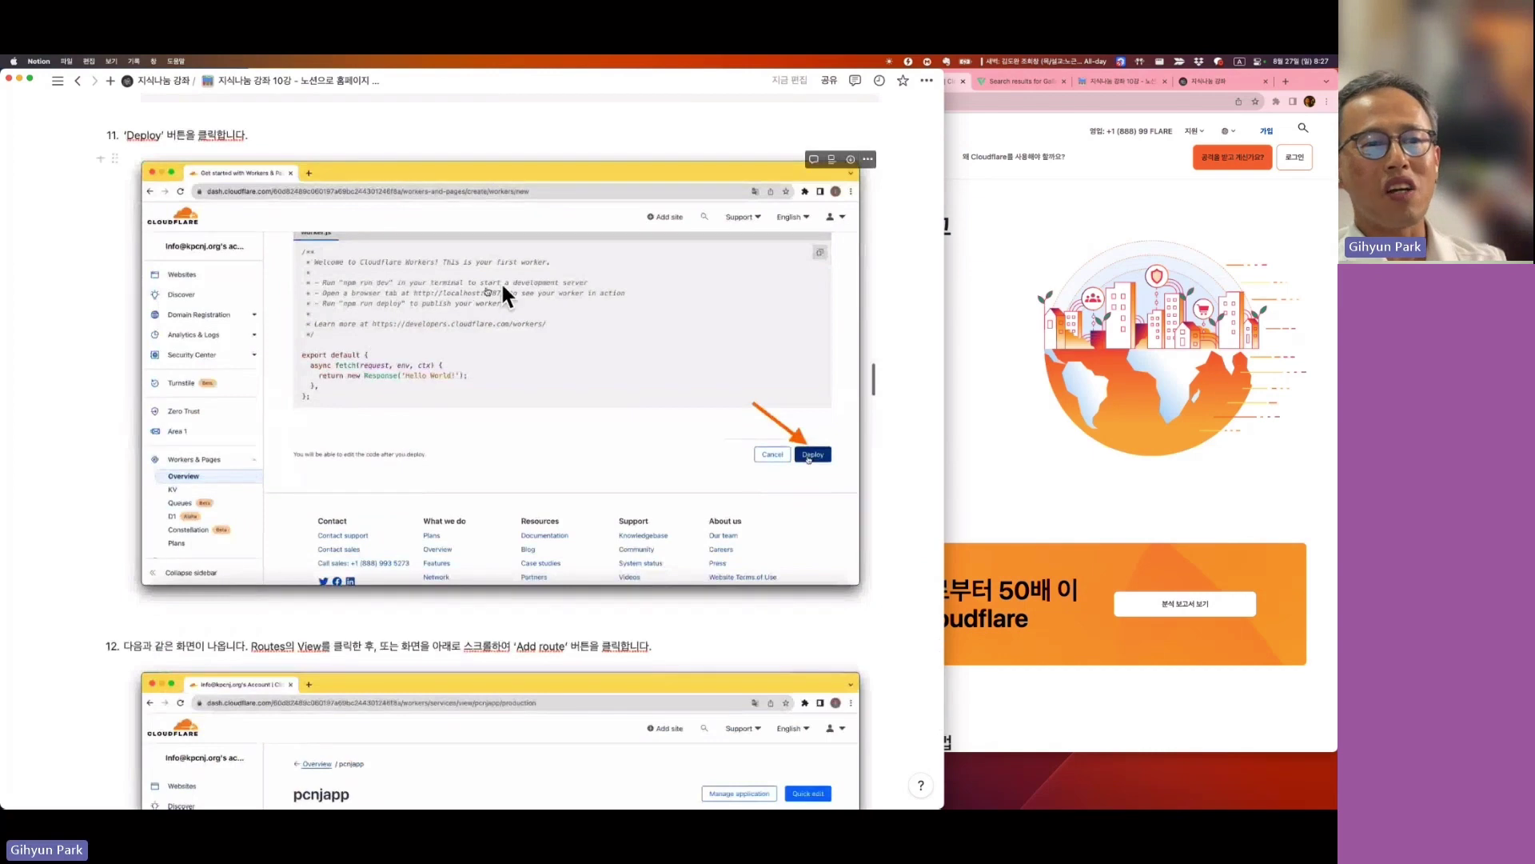
pyautogui.scroll(-5, 522, 322)
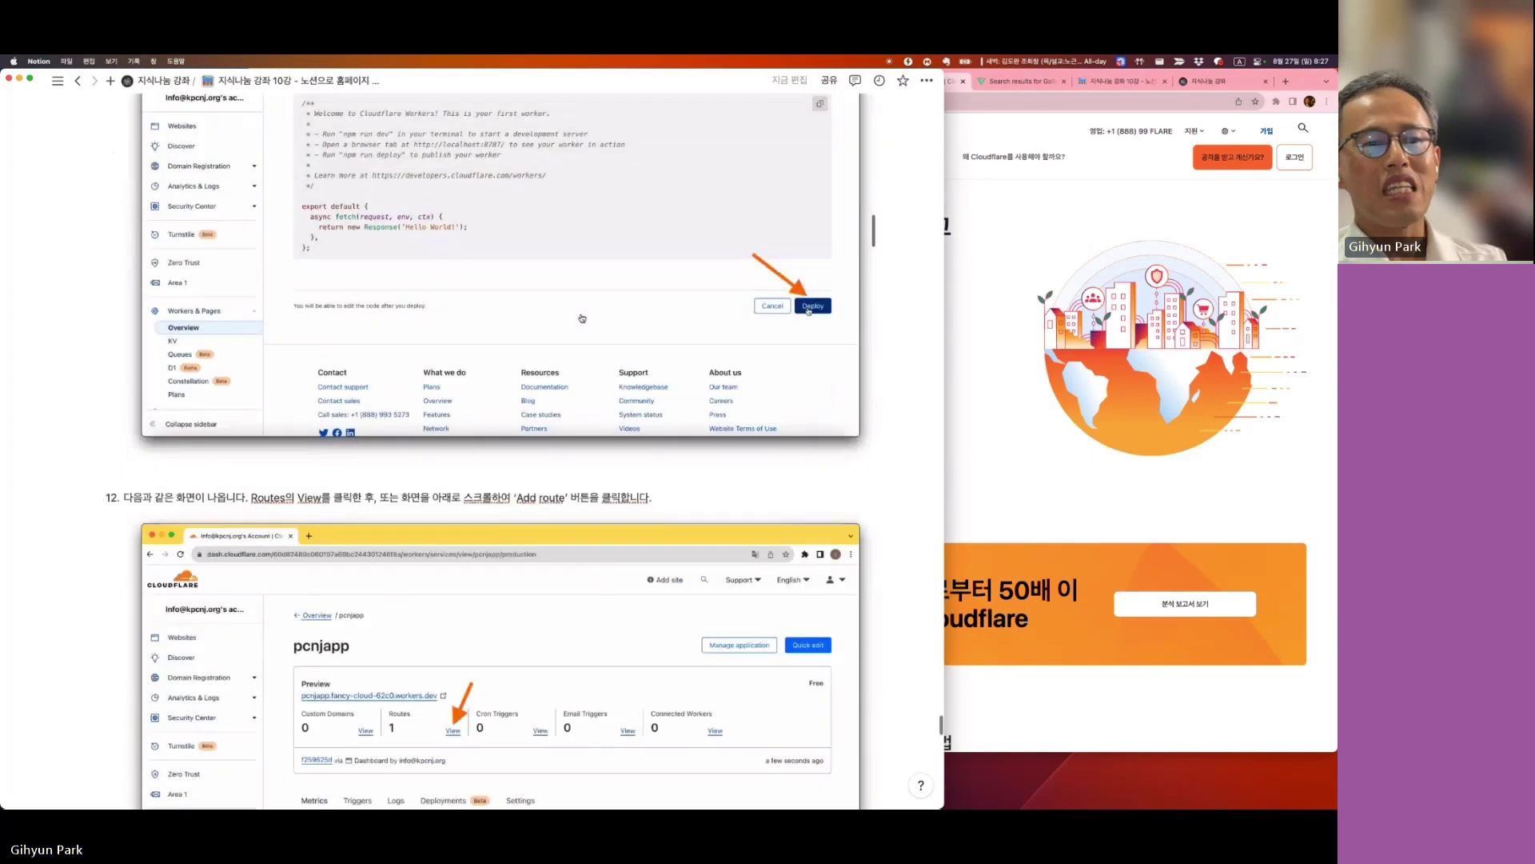
pyautogui.scroll(3, 471, 301)
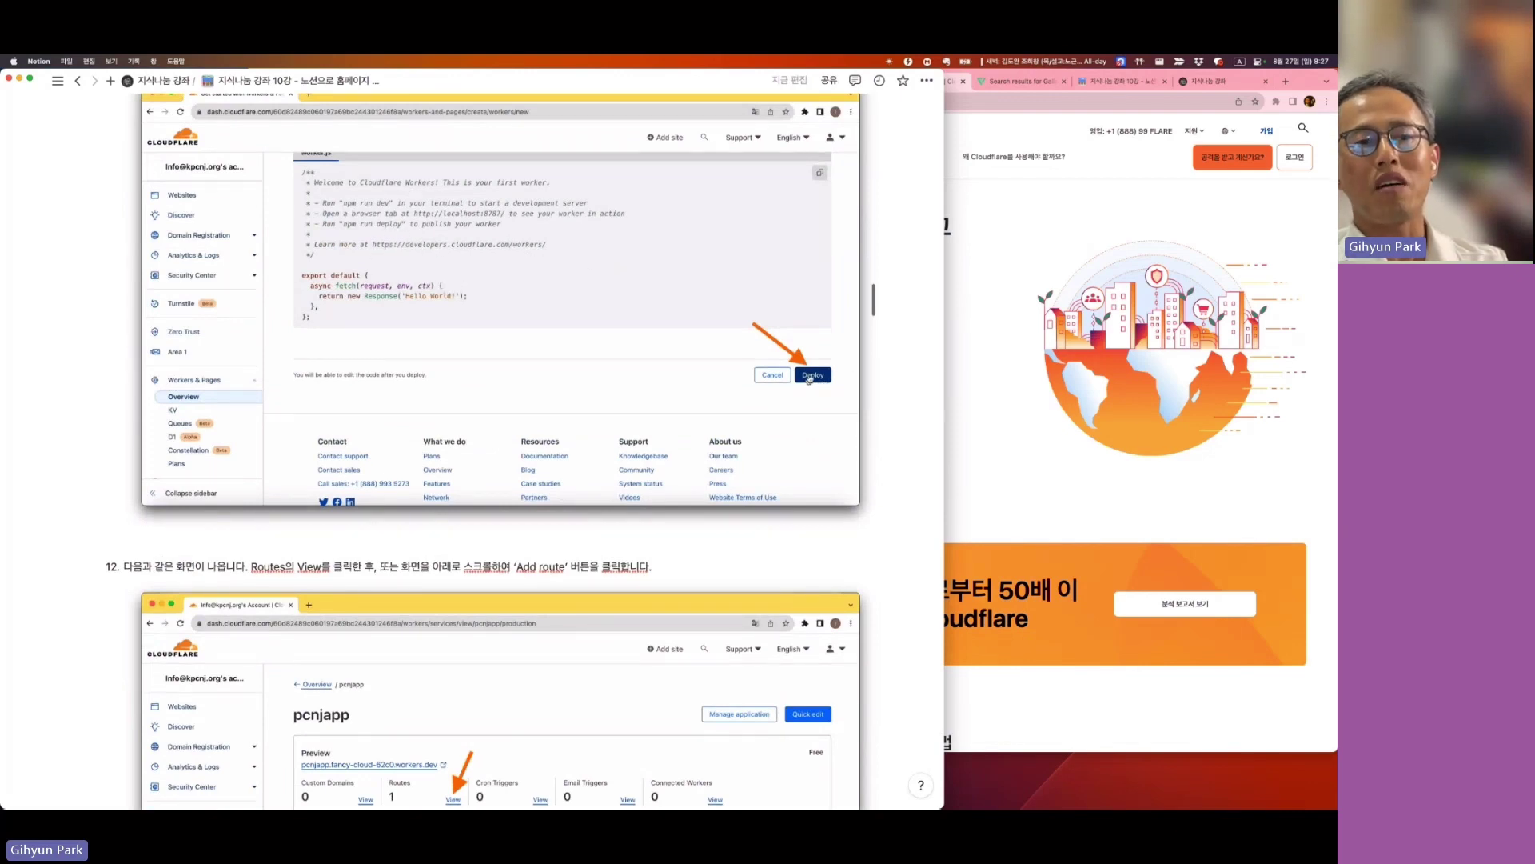
pyautogui.scroll(-10, 645, 518)
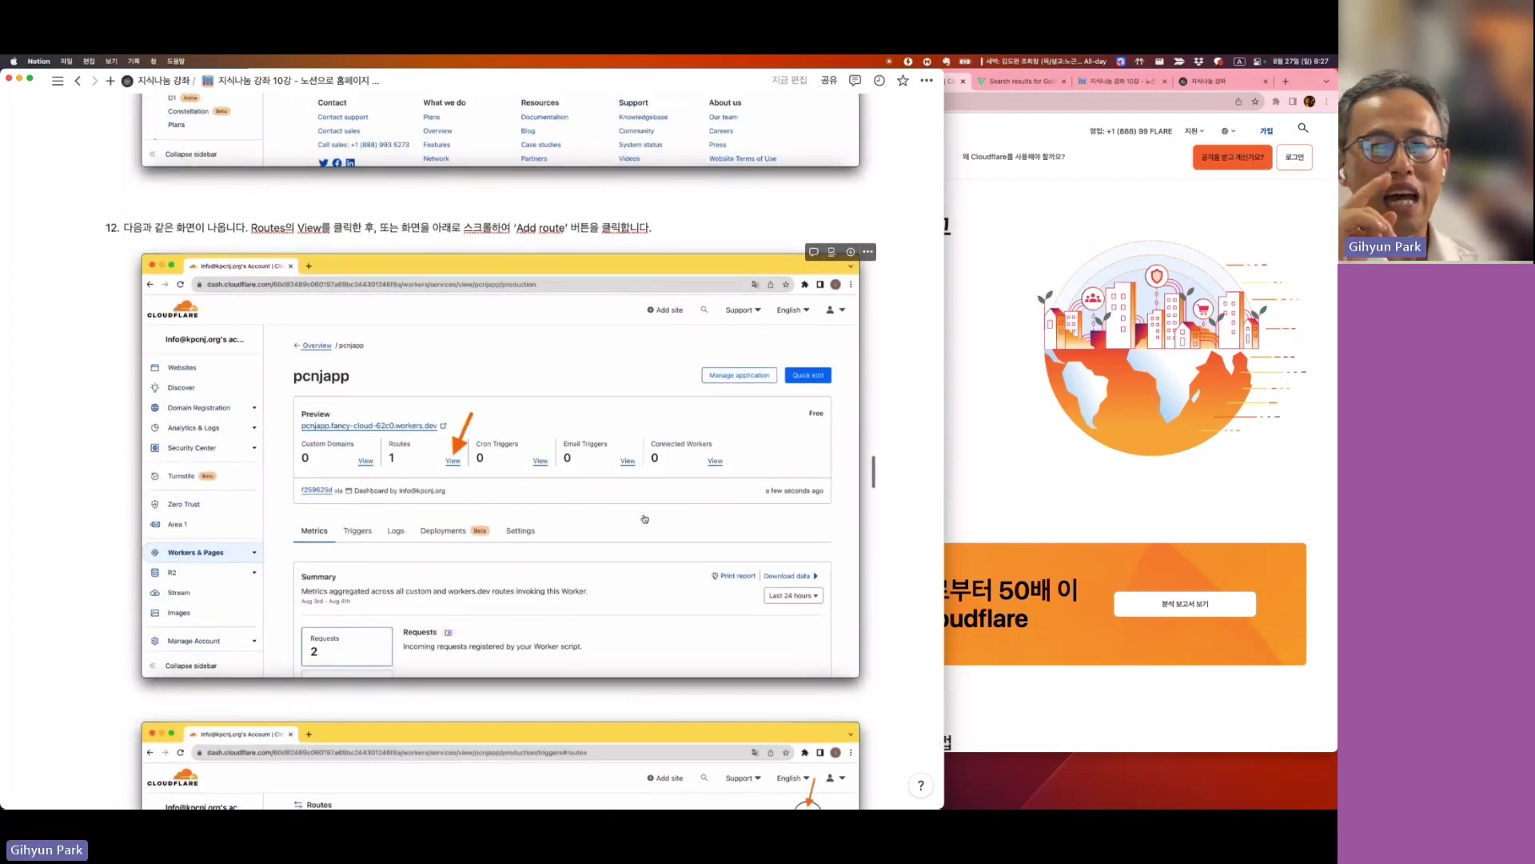
pyautogui.scroll(-4, 644, 519)
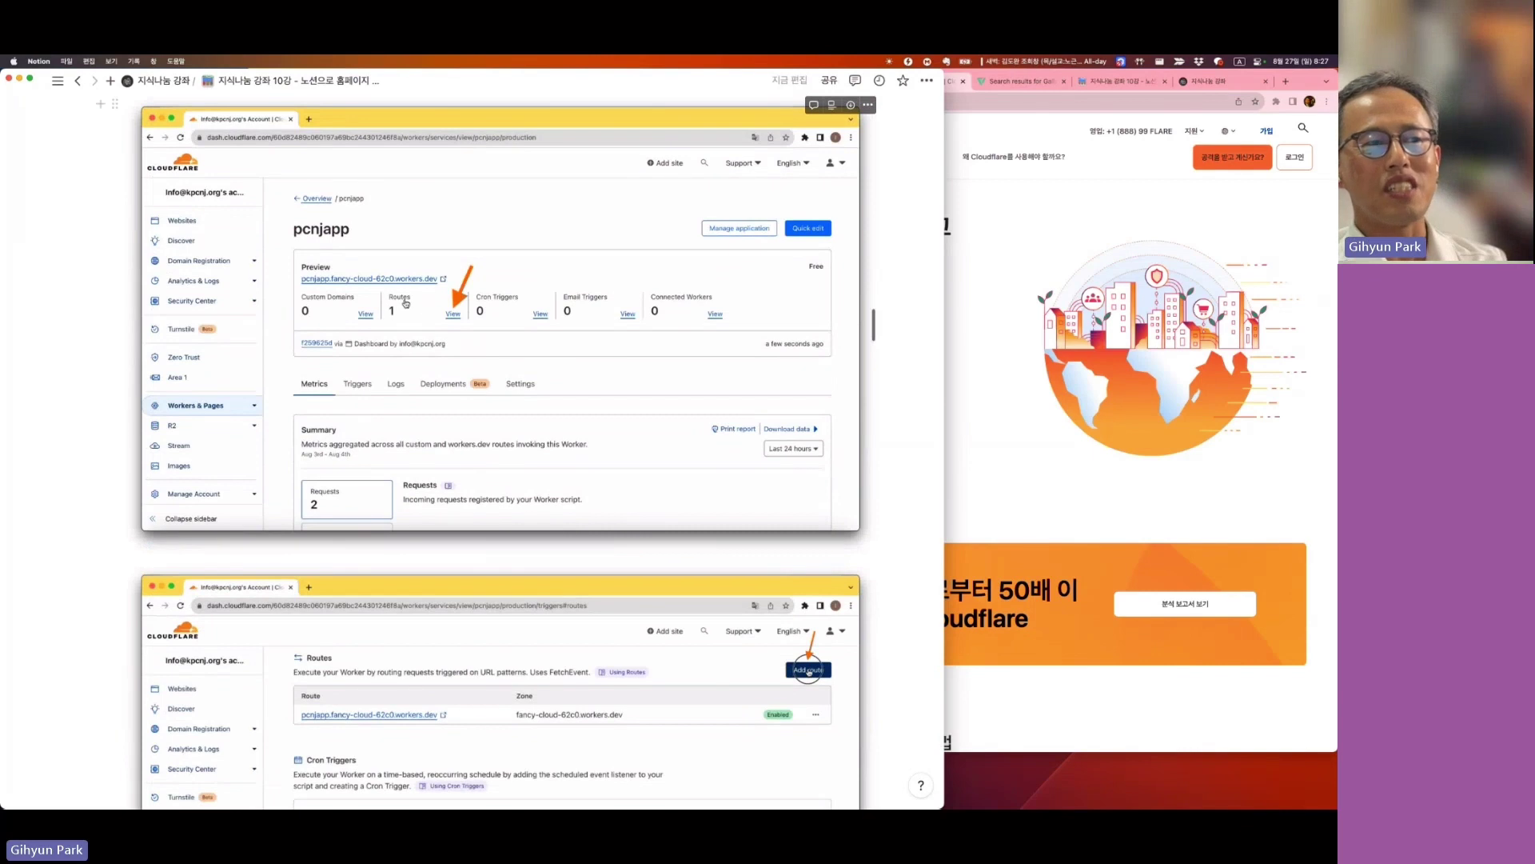
pyautogui.scroll(-8, 546, 543)
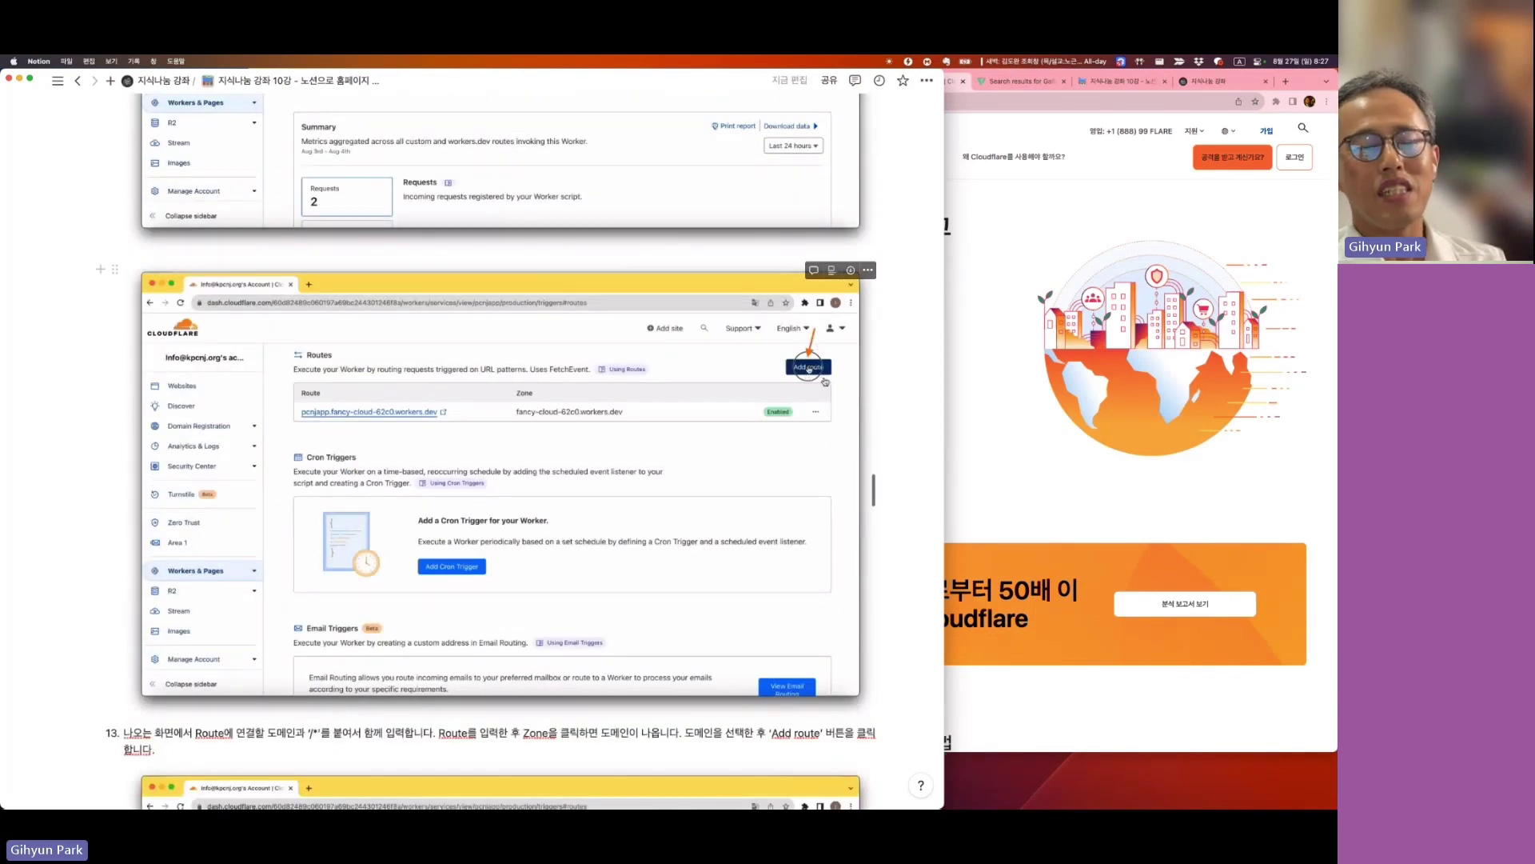
pyautogui.scroll(-1, 735, 475)
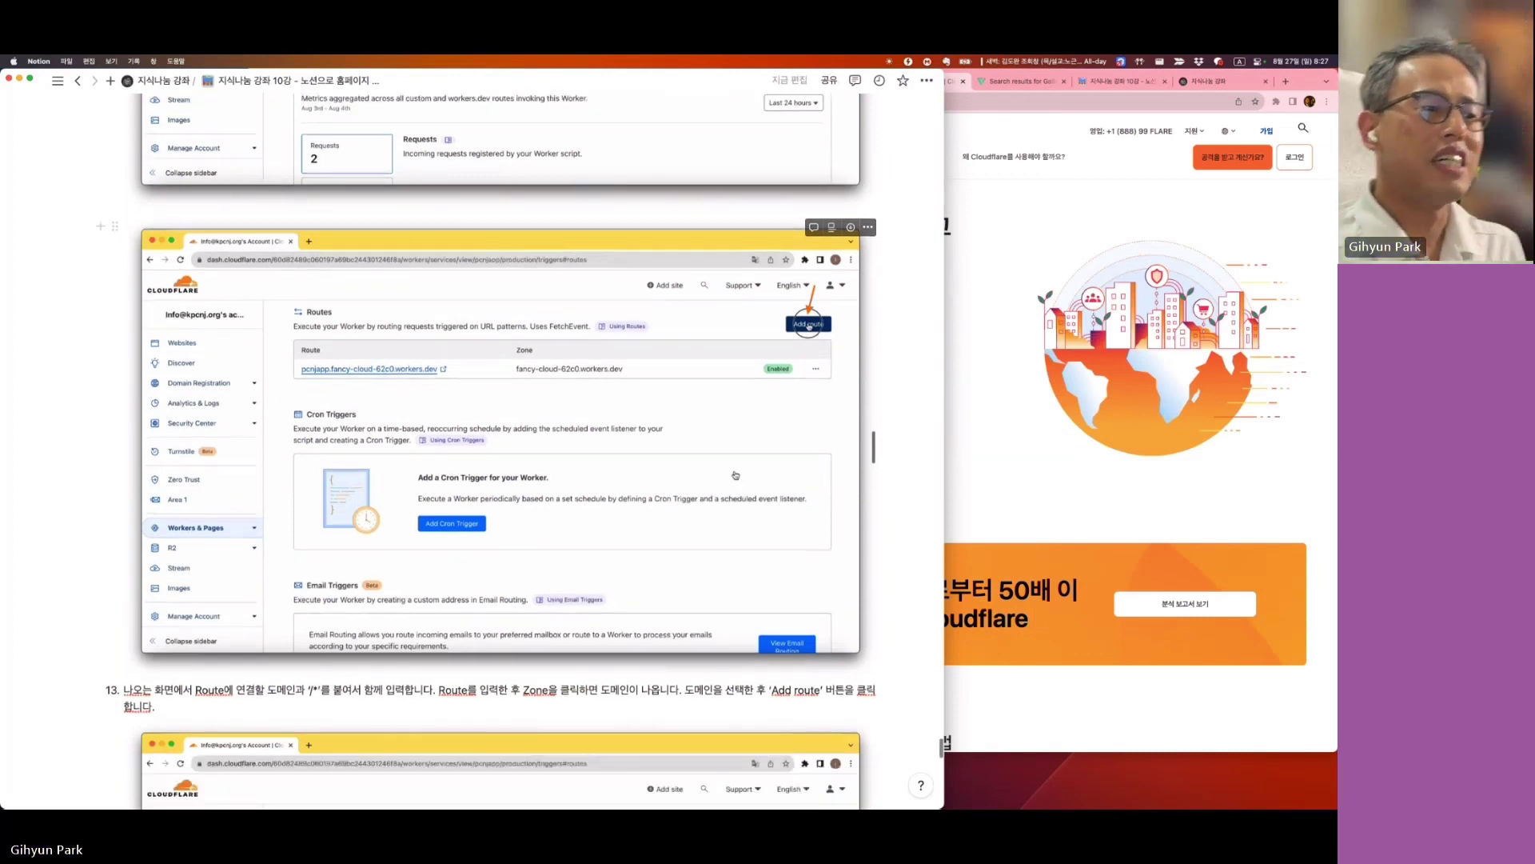
pyautogui.scroll(-12, 735, 475)
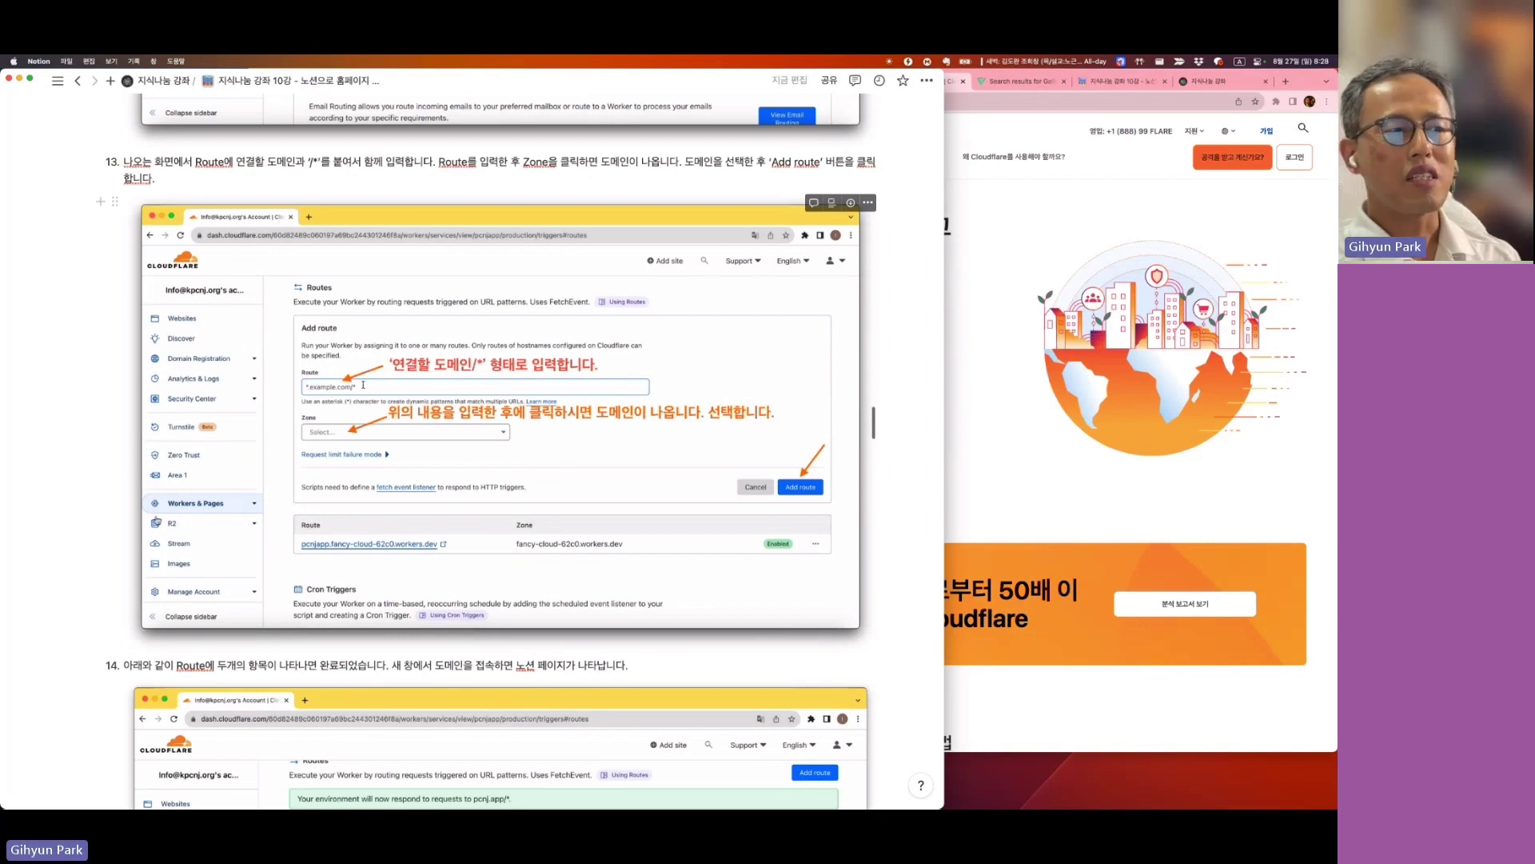
pyautogui.scroll(-5, 458, 544)
pyautogui.scroll(-7, 459, 543)
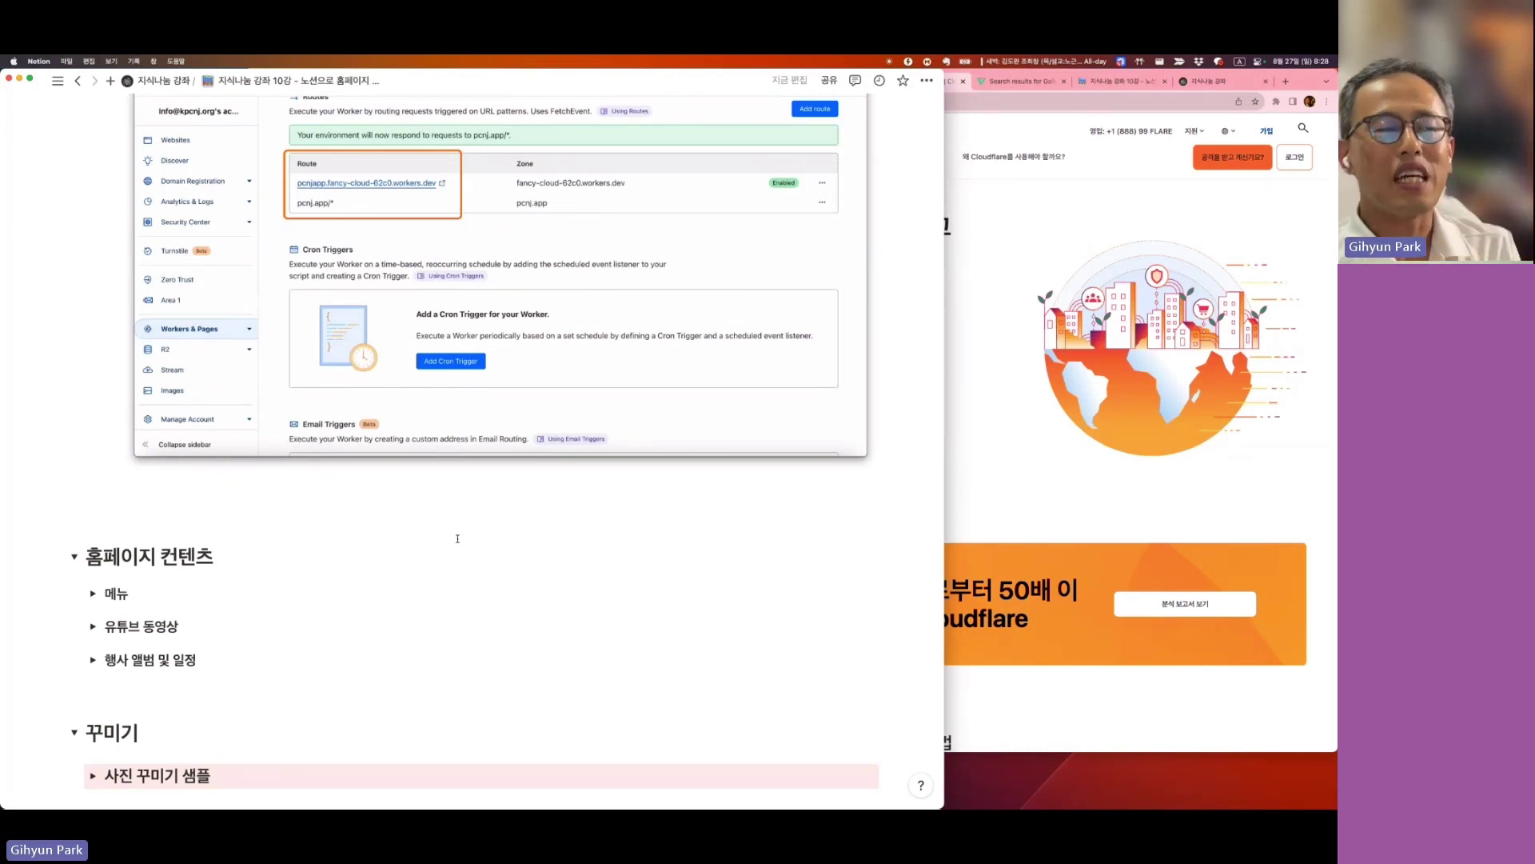
# Look back over the Cloudflare setup guide, from the CNAME record and nameserver steps through Workers Routes to the worker code.
pyautogui.scroll(-20, 438, 487)
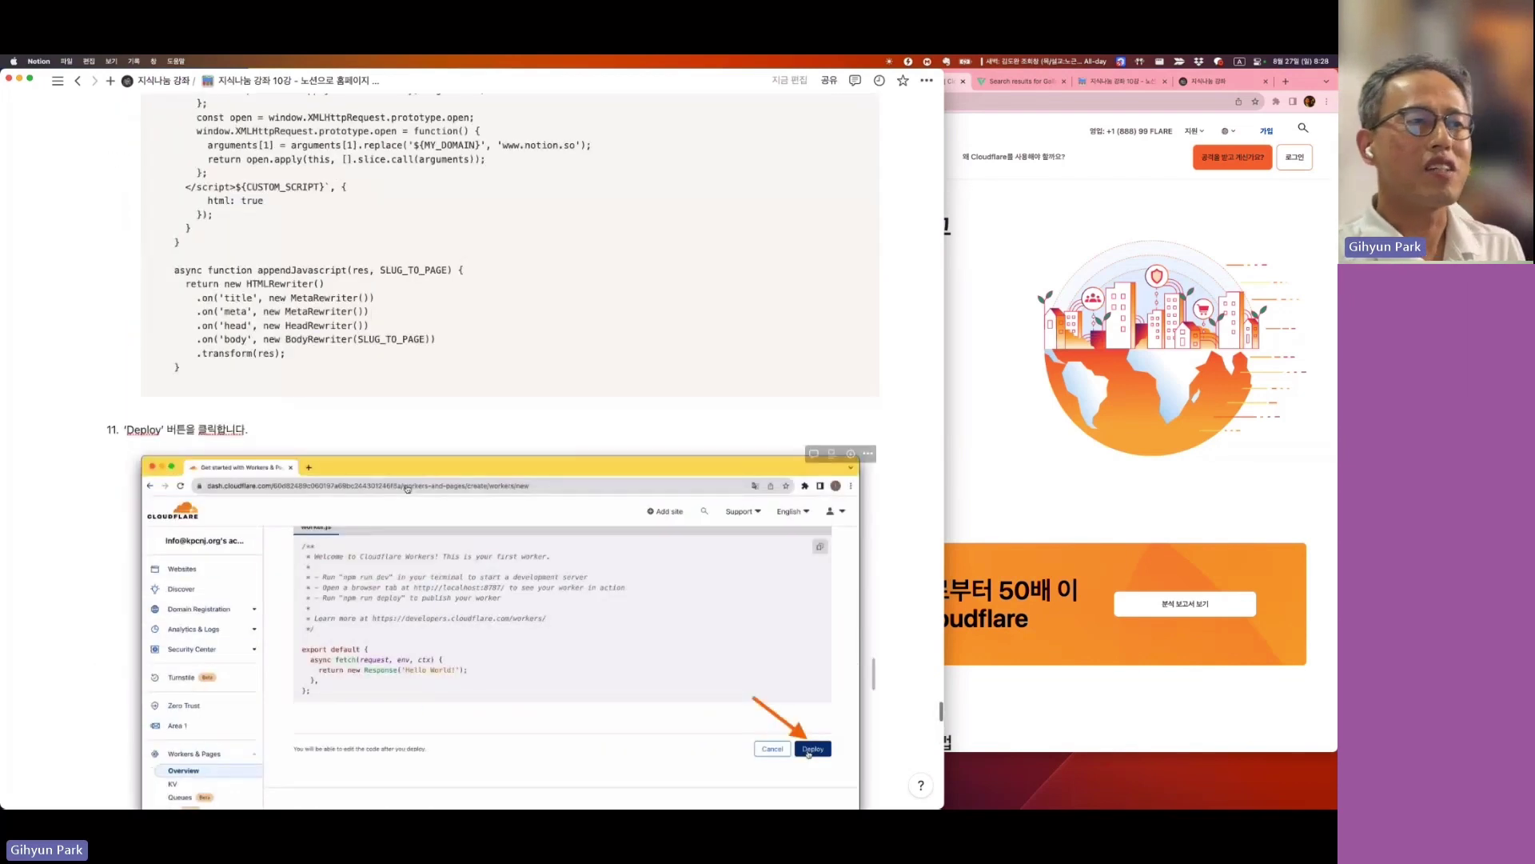
pyautogui.scroll(20, 407, 489)
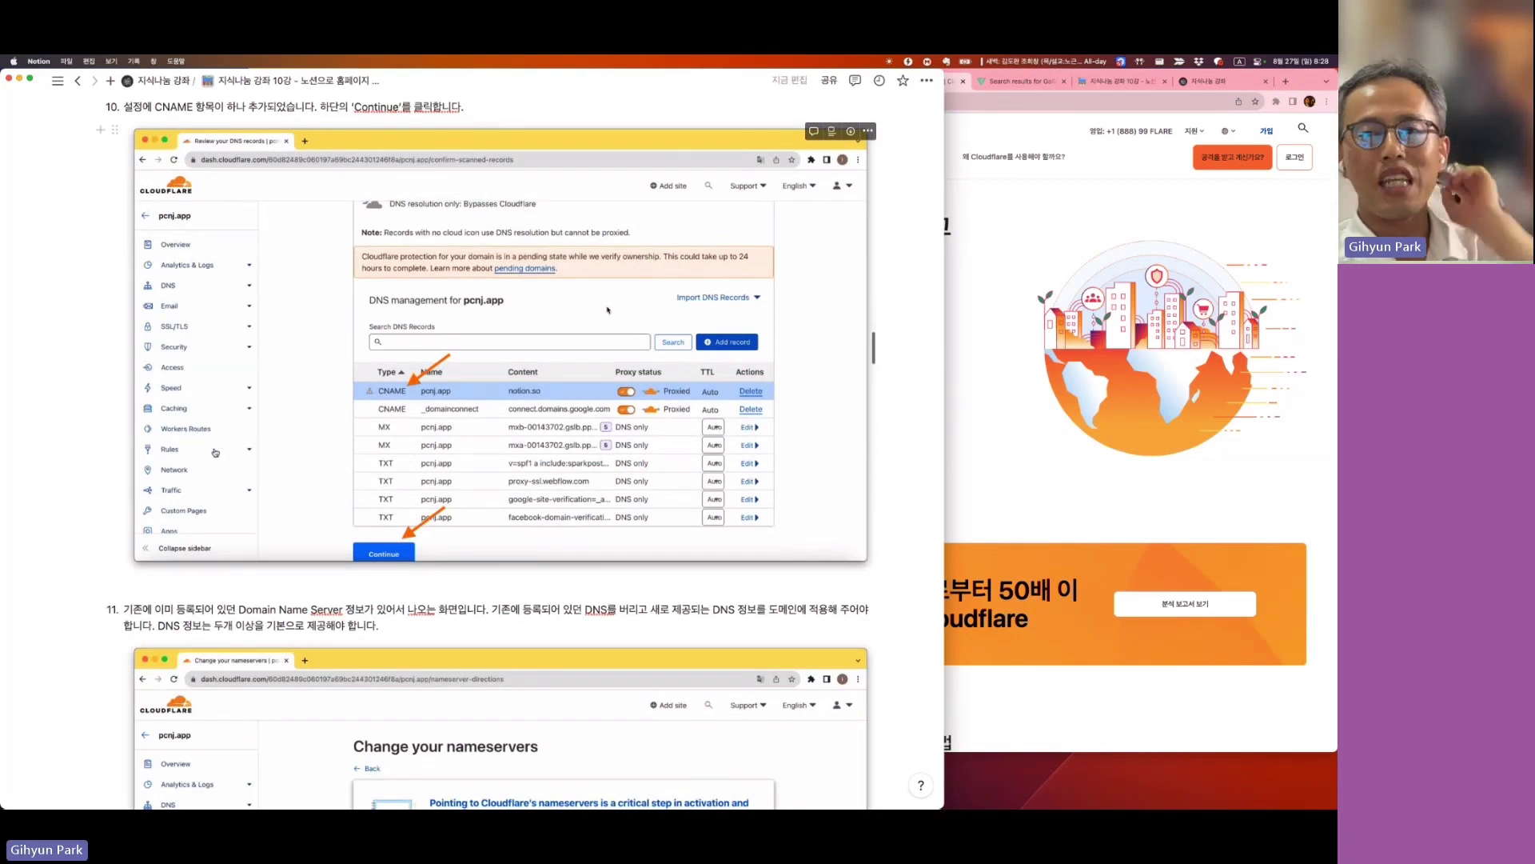
pyautogui.scroll(-20, 271, 527)
pyautogui.scroll(-20, 271, 528)
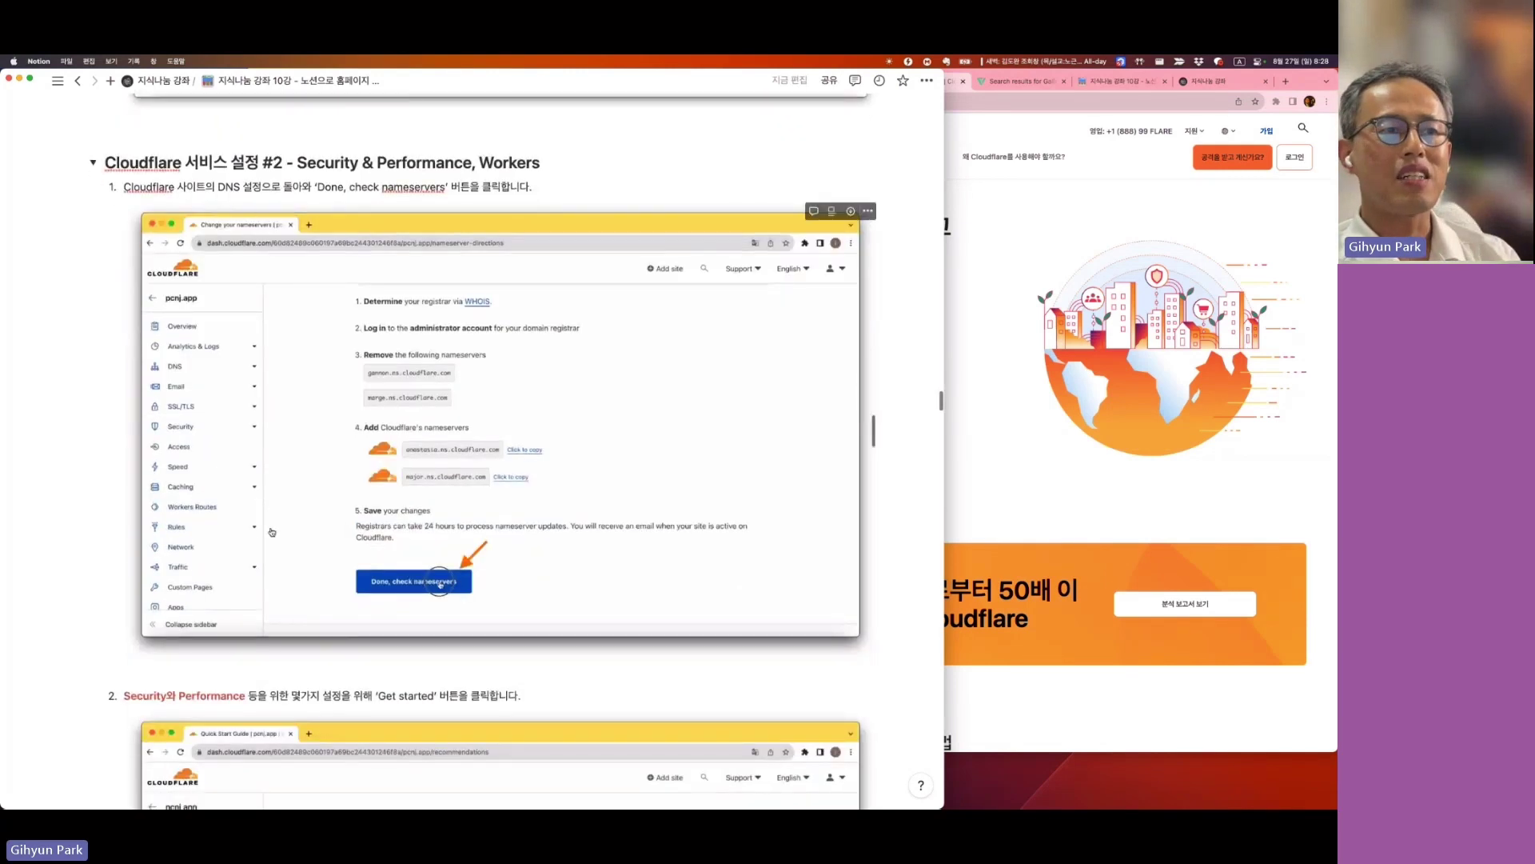
pyautogui.scroll(-20, 271, 532)
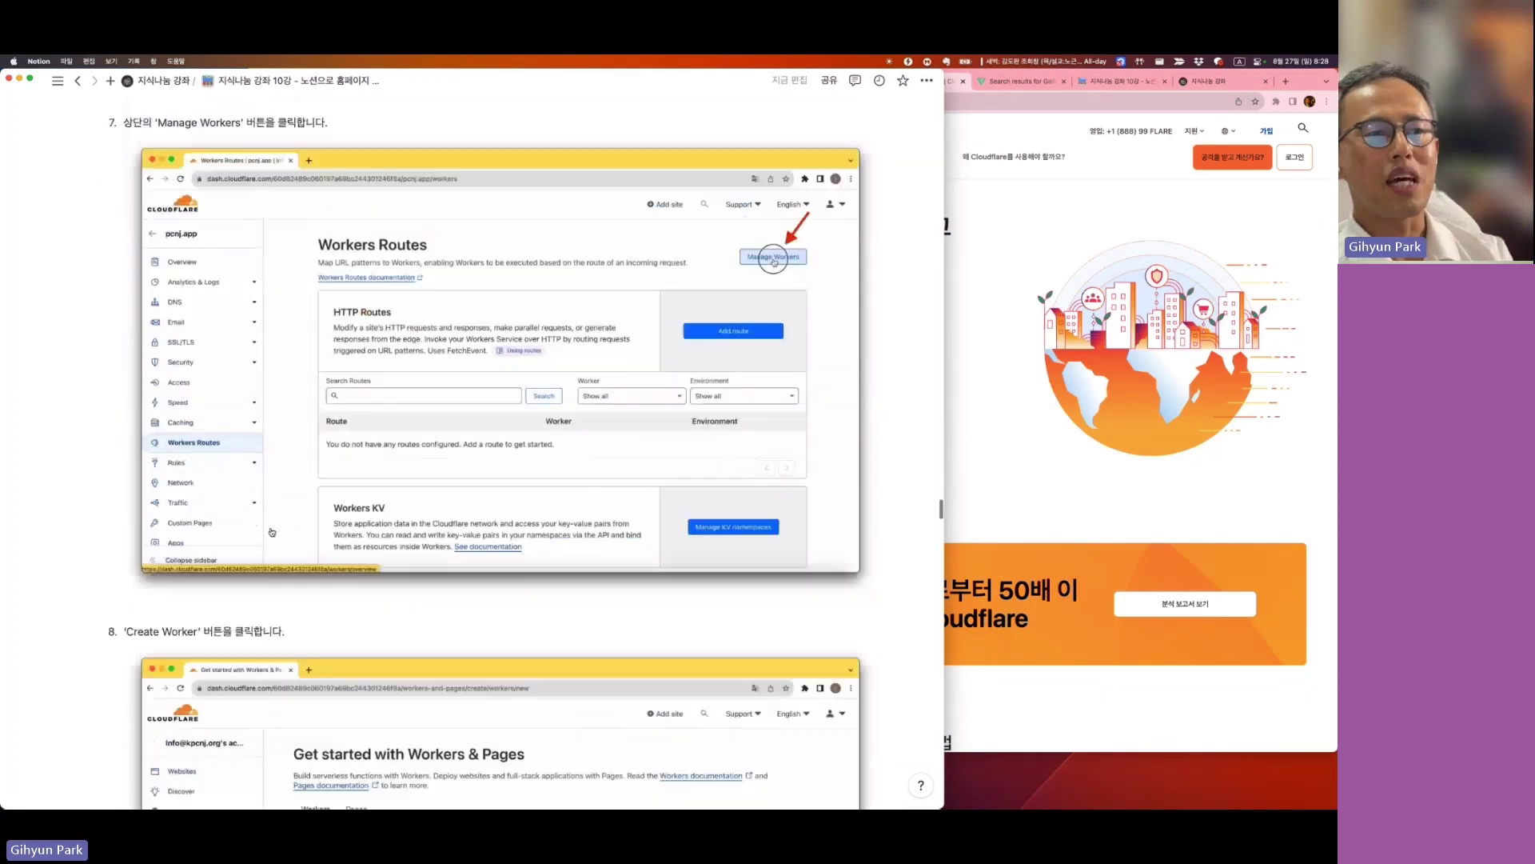
pyautogui.scroll(-10, 272, 531)
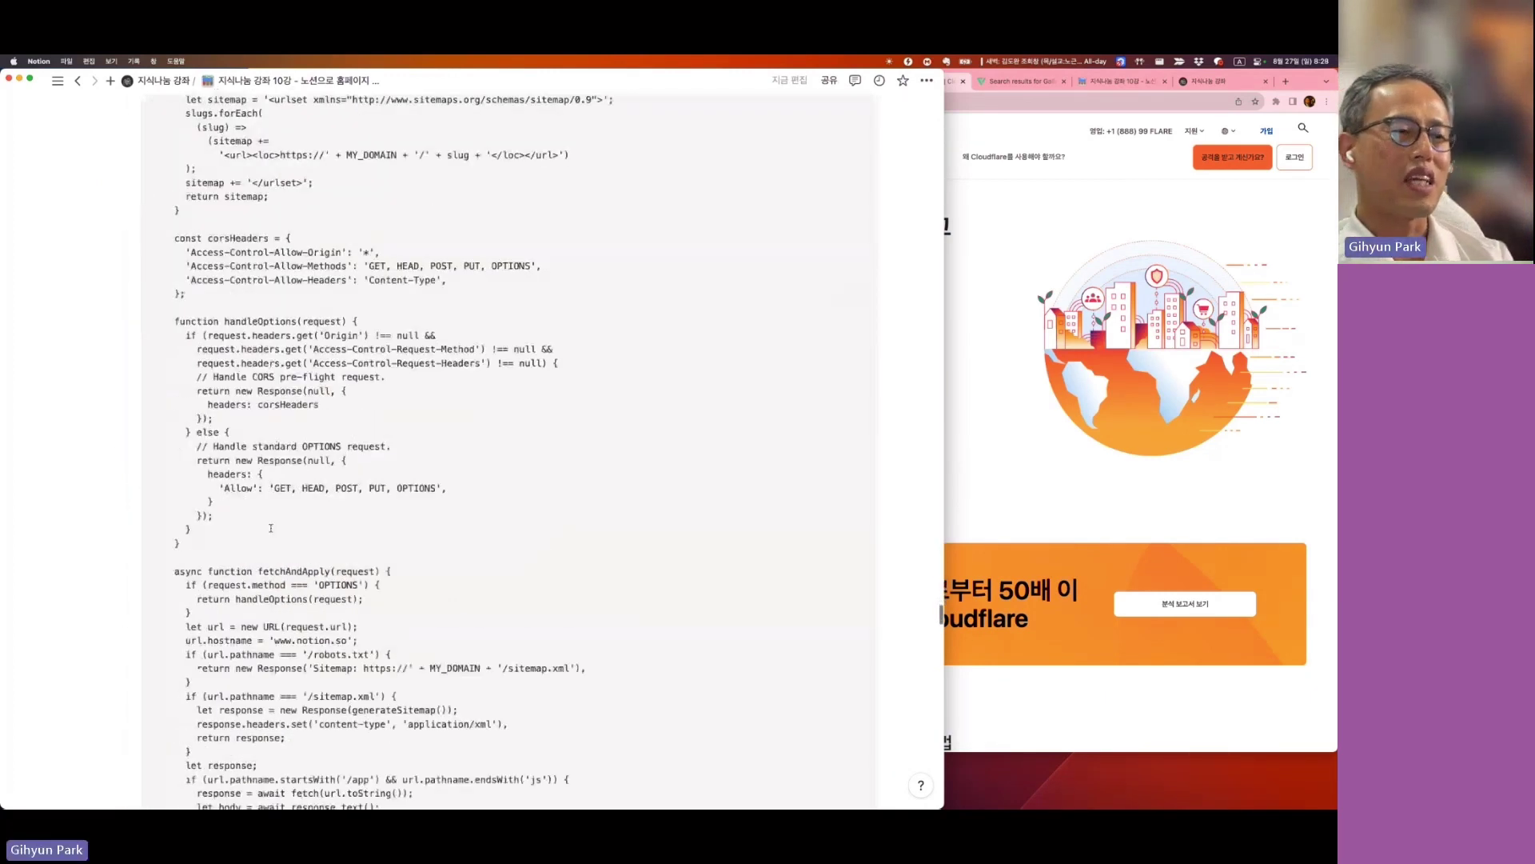
pyautogui.scroll(-15, 271, 527)
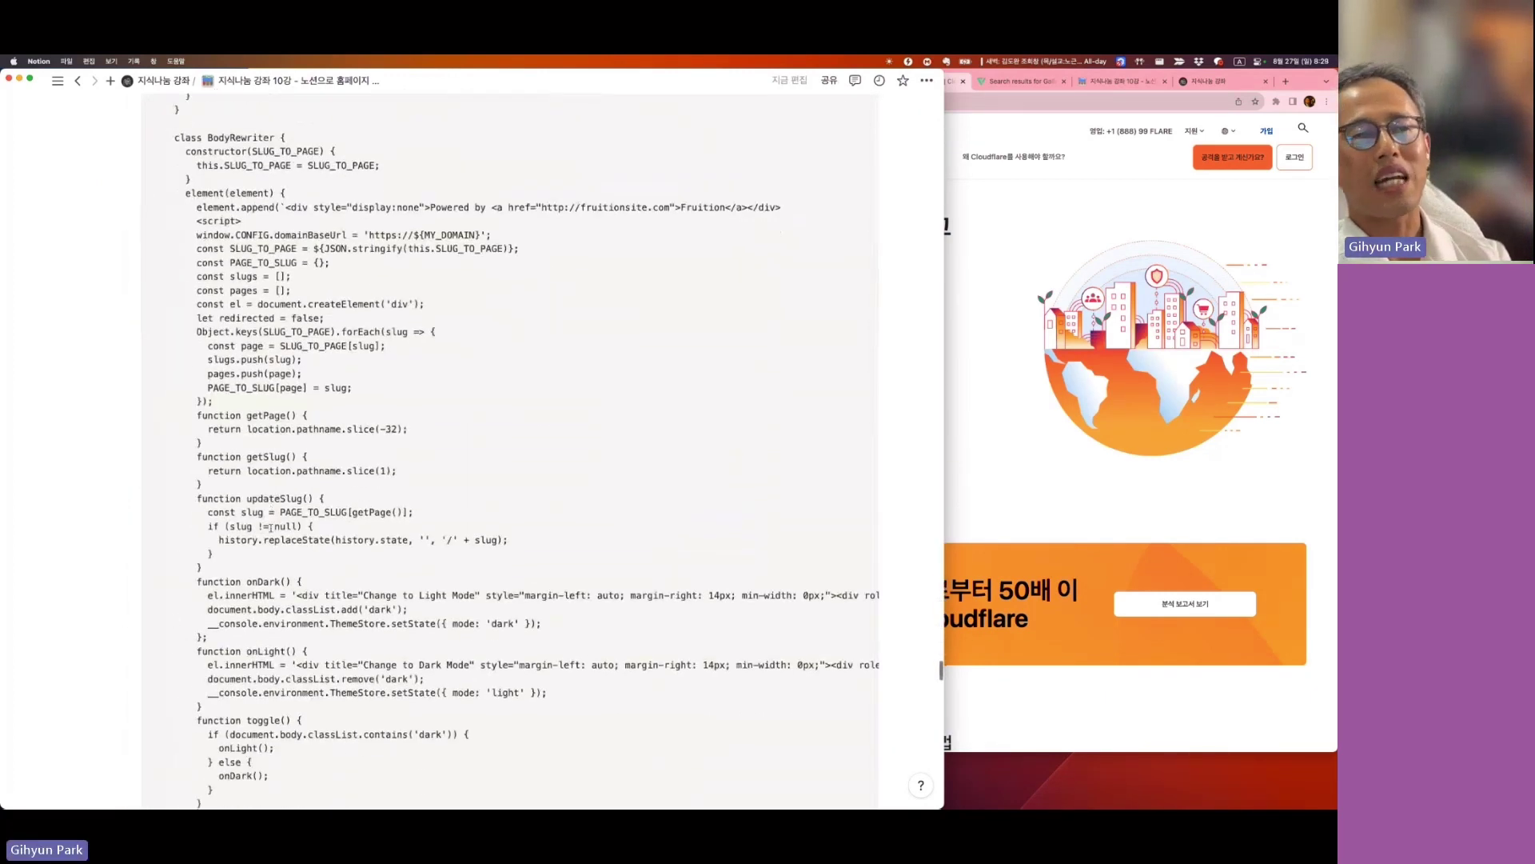
# Review the rest of the worker code and steps 11 to 14, focusing on the route and zone entries in step 13.
pyautogui.scroll(-1, 271, 528)
pyautogui.scroll(-1, 271, 529)
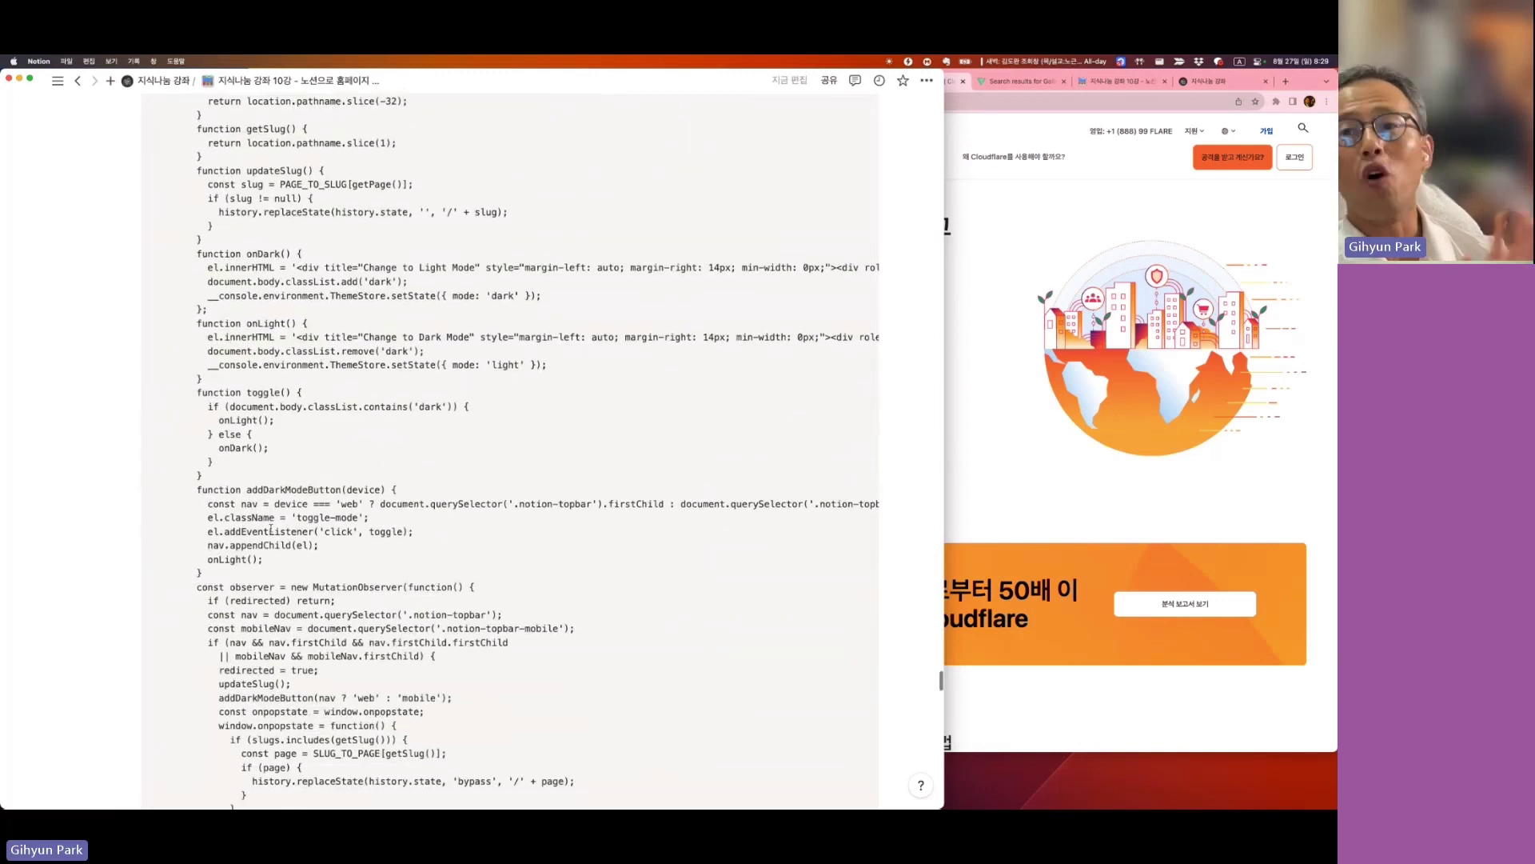
pyautogui.scroll(-20, 271, 527)
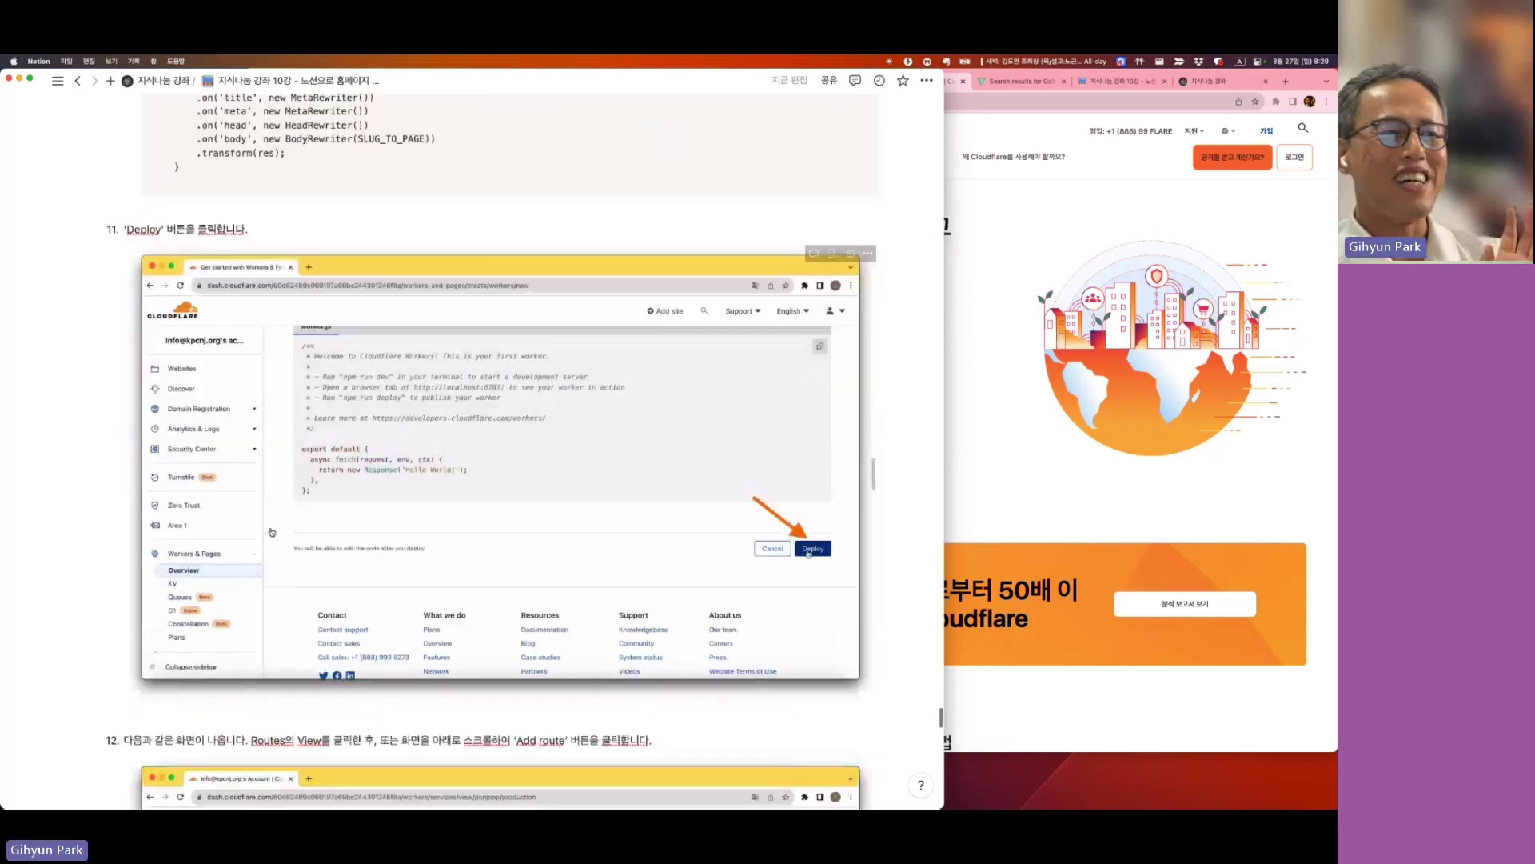
pyautogui.scroll(-15, 271, 532)
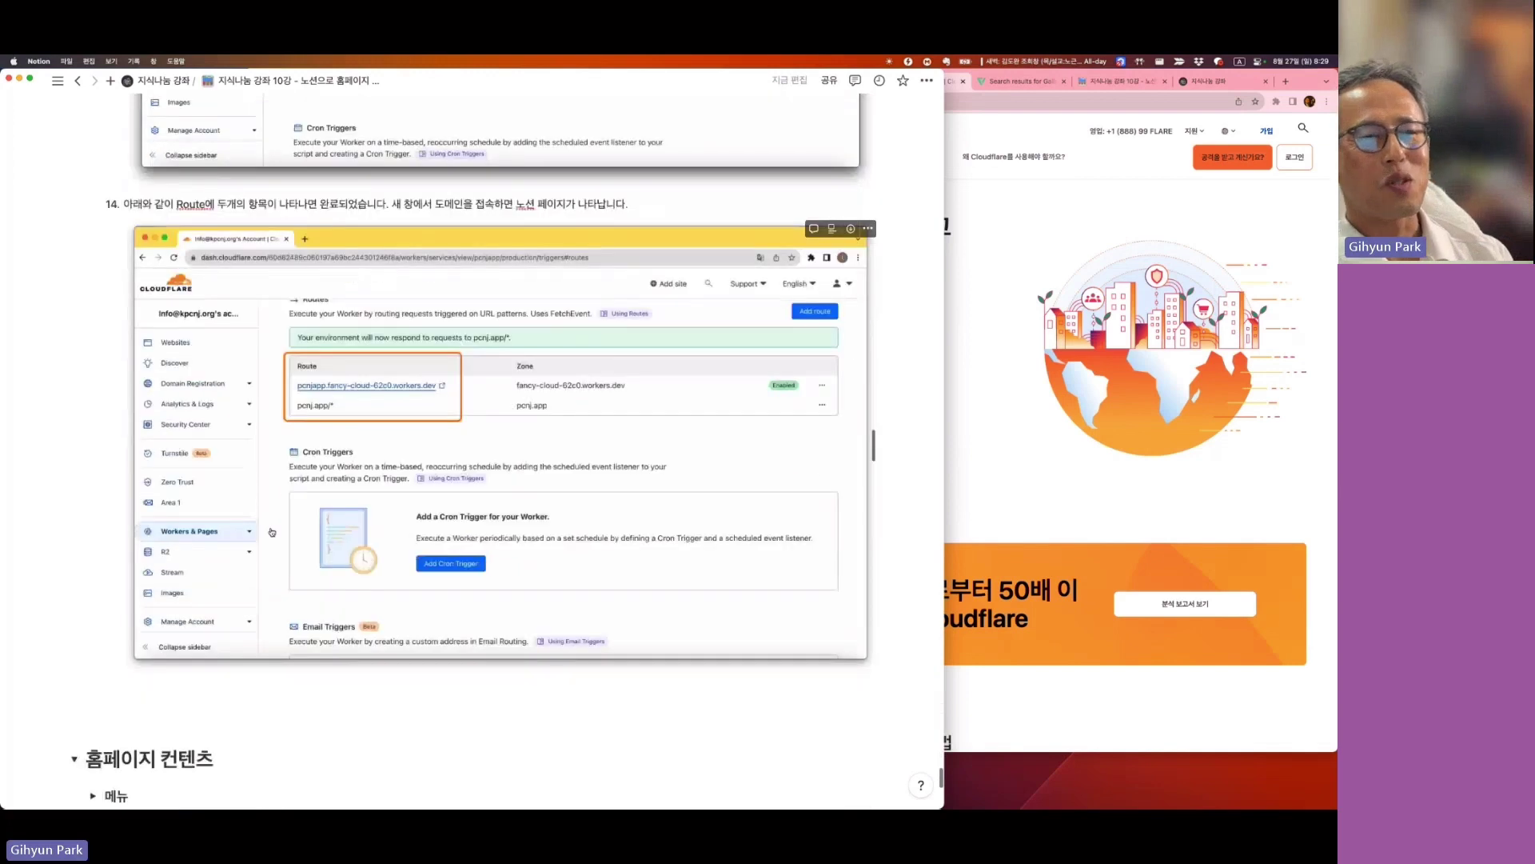
pyautogui.scroll(6, 271, 532)
pyautogui.scroll(2, 272, 532)
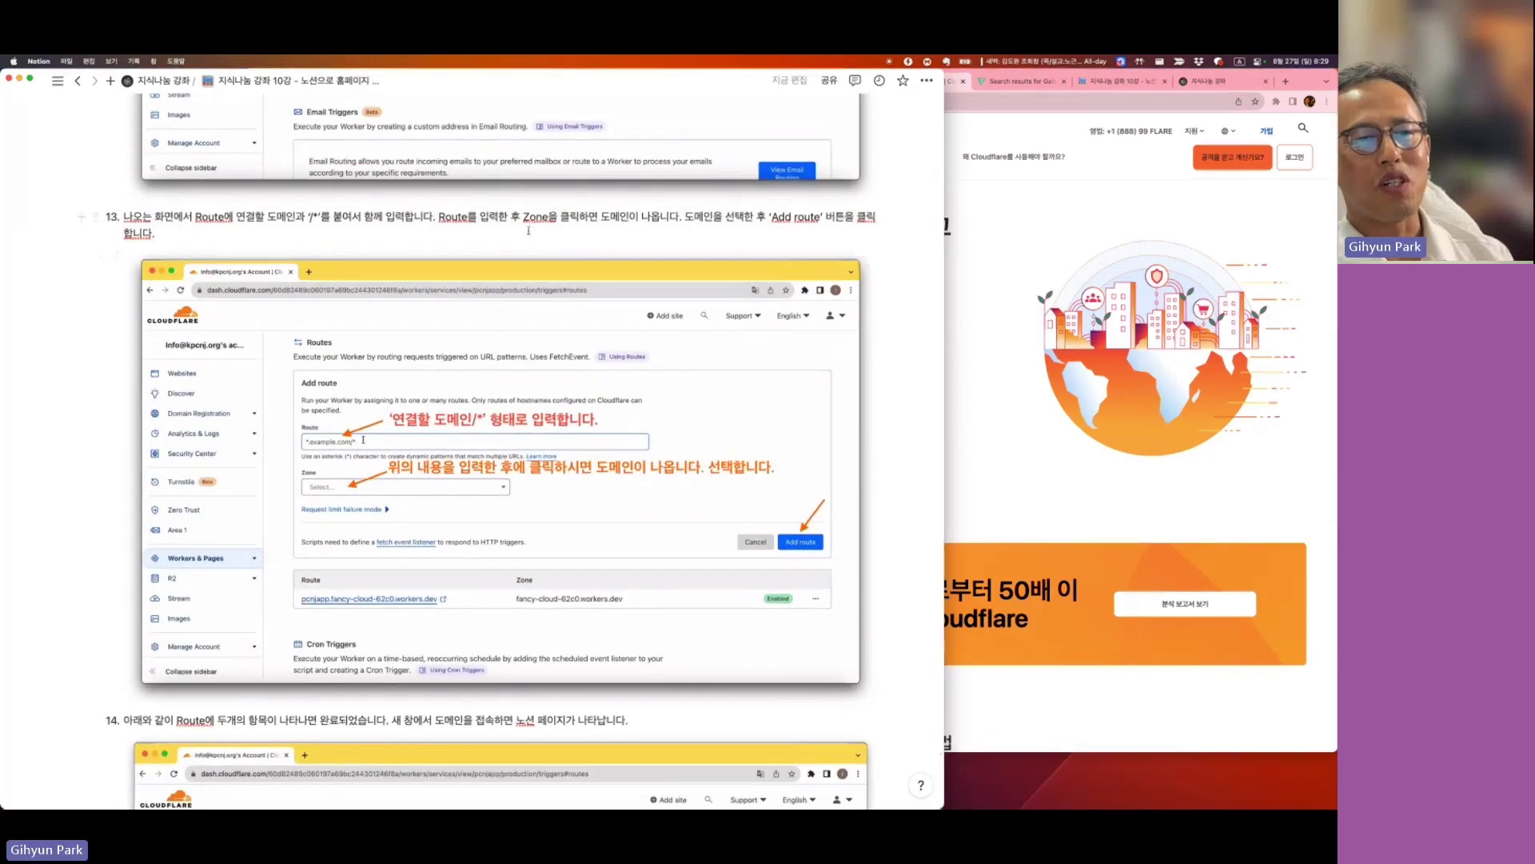
pyautogui.scroll(5, 529, 230)
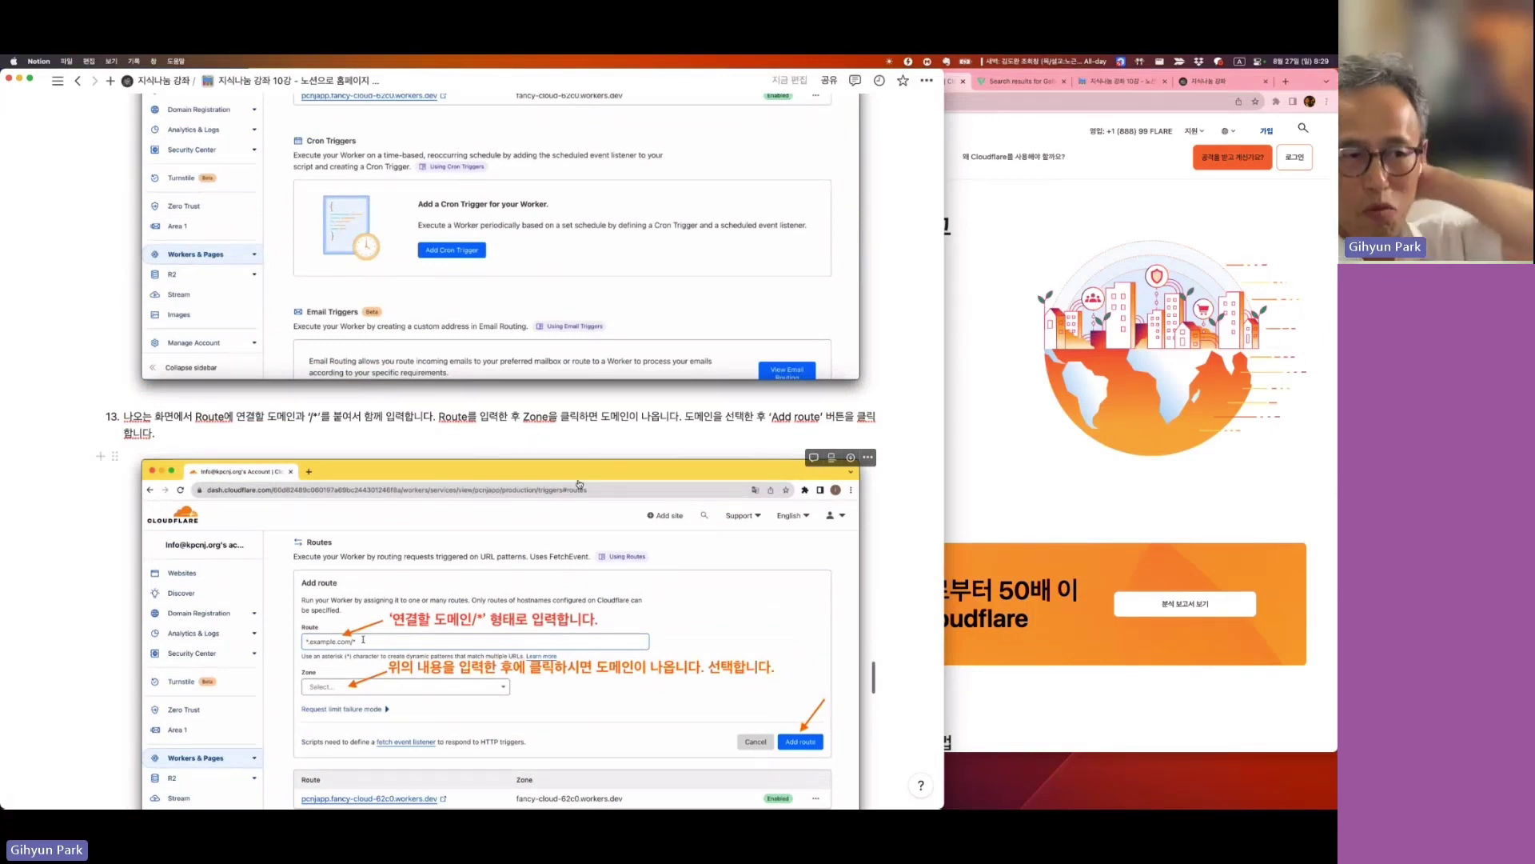
pyautogui.scroll(-20, 579, 484)
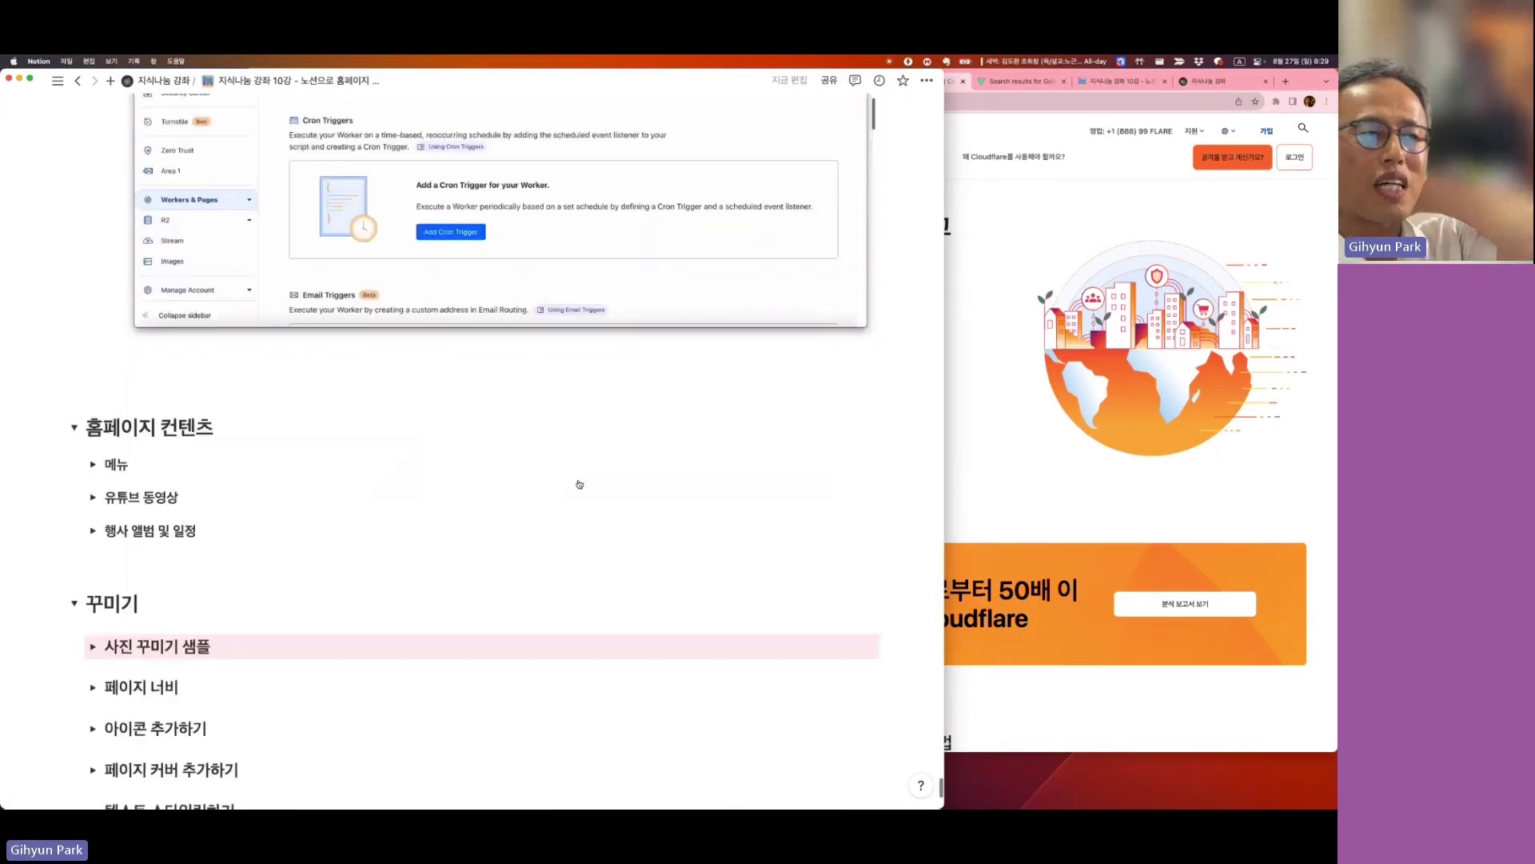
pyautogui.scroll(-1, 579, 482)
# Look back through the Cloudflare guide from the worker code to the 준비사항 section on the domain and finding the Notion page URL.
pyautogui.scroll(15, 687, 260)
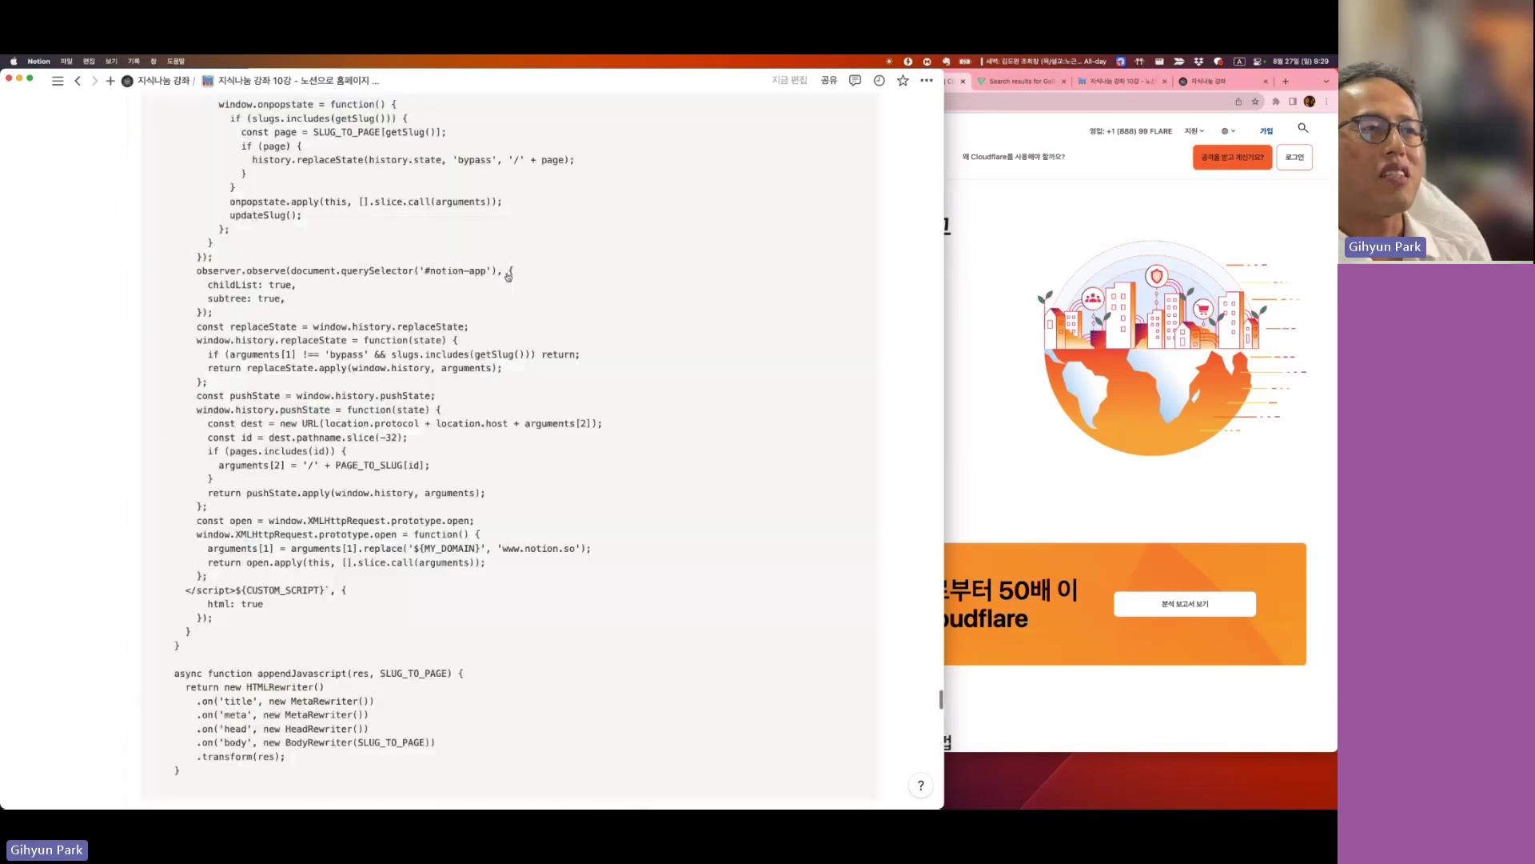
pyautogui.scroll(20, 507, 273)
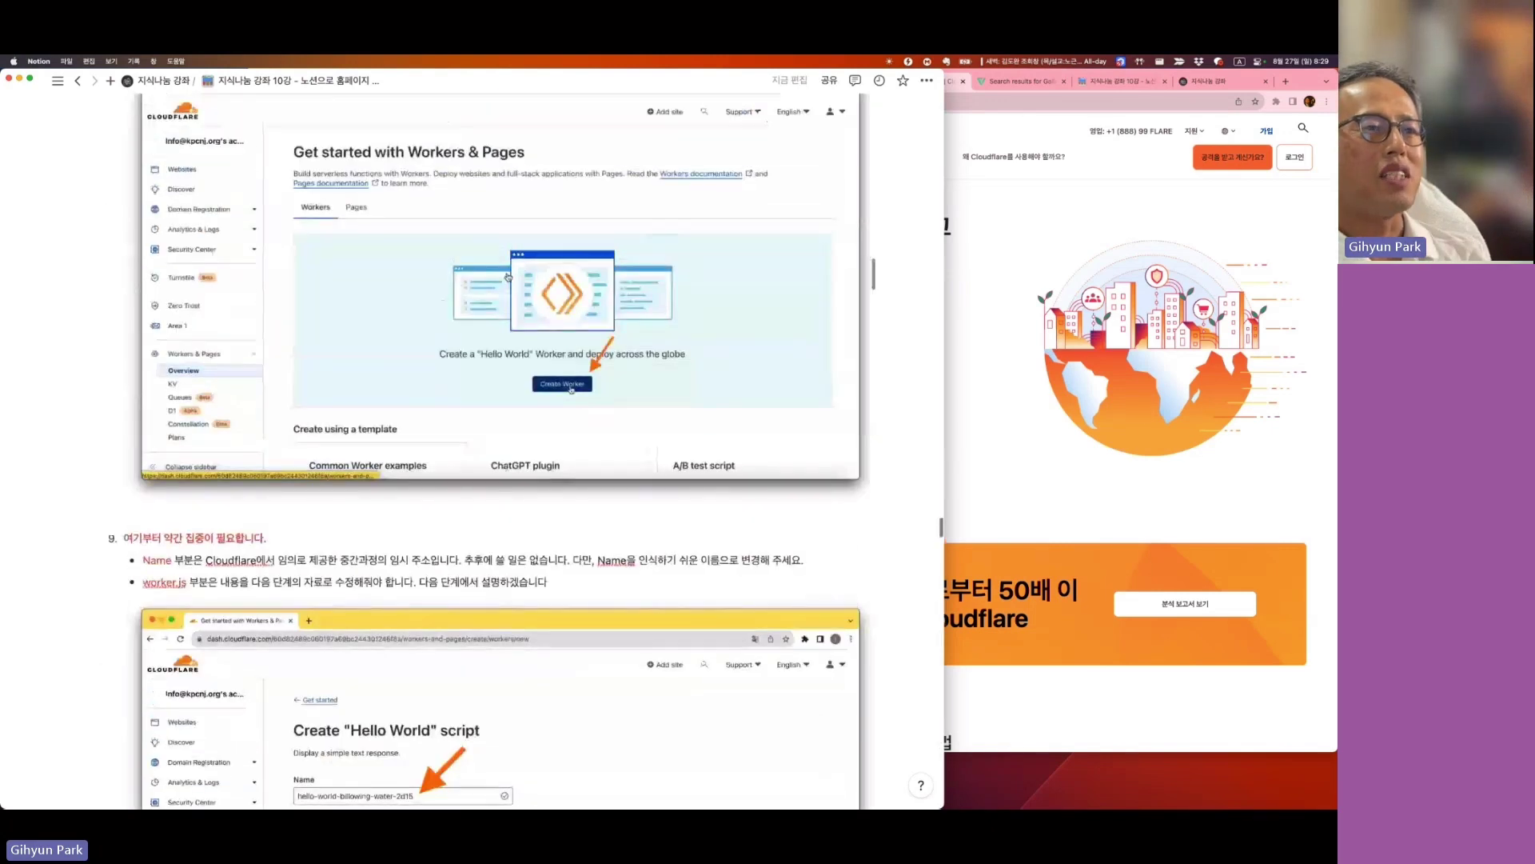
pyautogui.scroll(20, 507, 272)
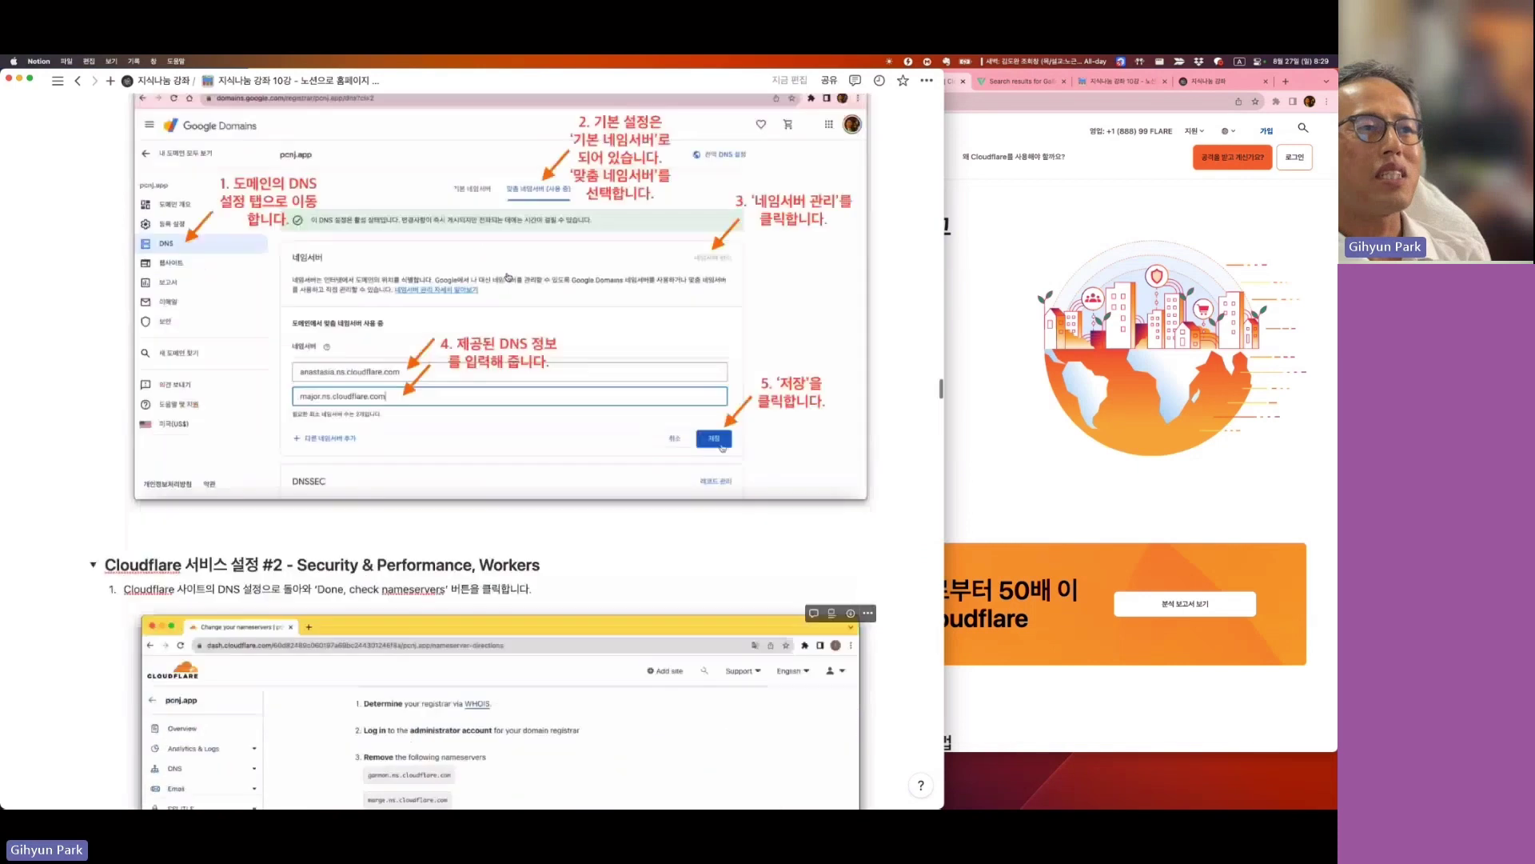
pyautogui.scroll(20, 507, 277)
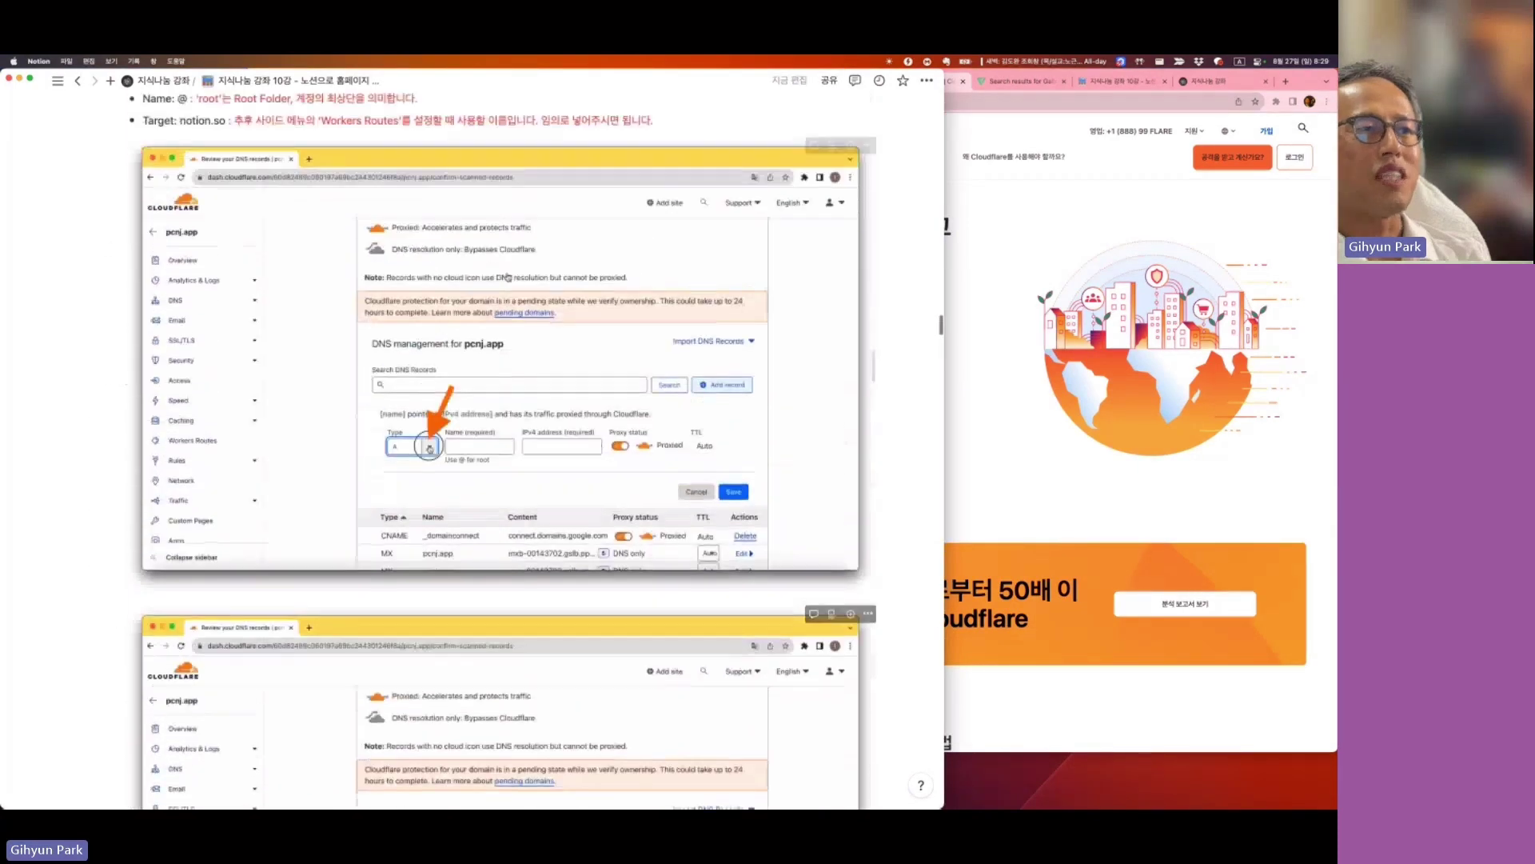
pyautogui.scroll(20, 507, 277)
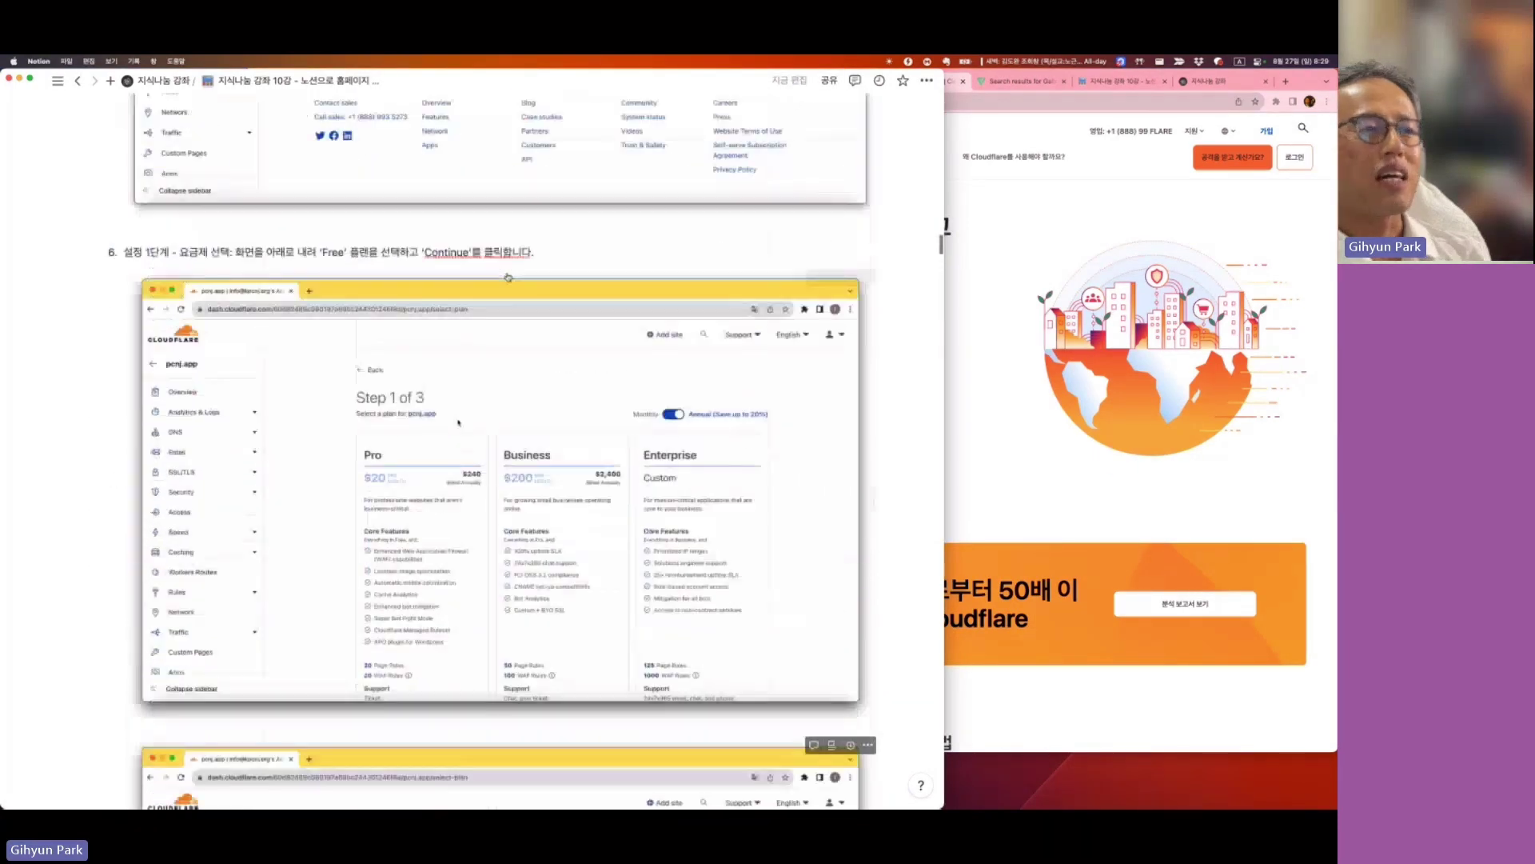
pyautogui.scroll(20, 507, 277)
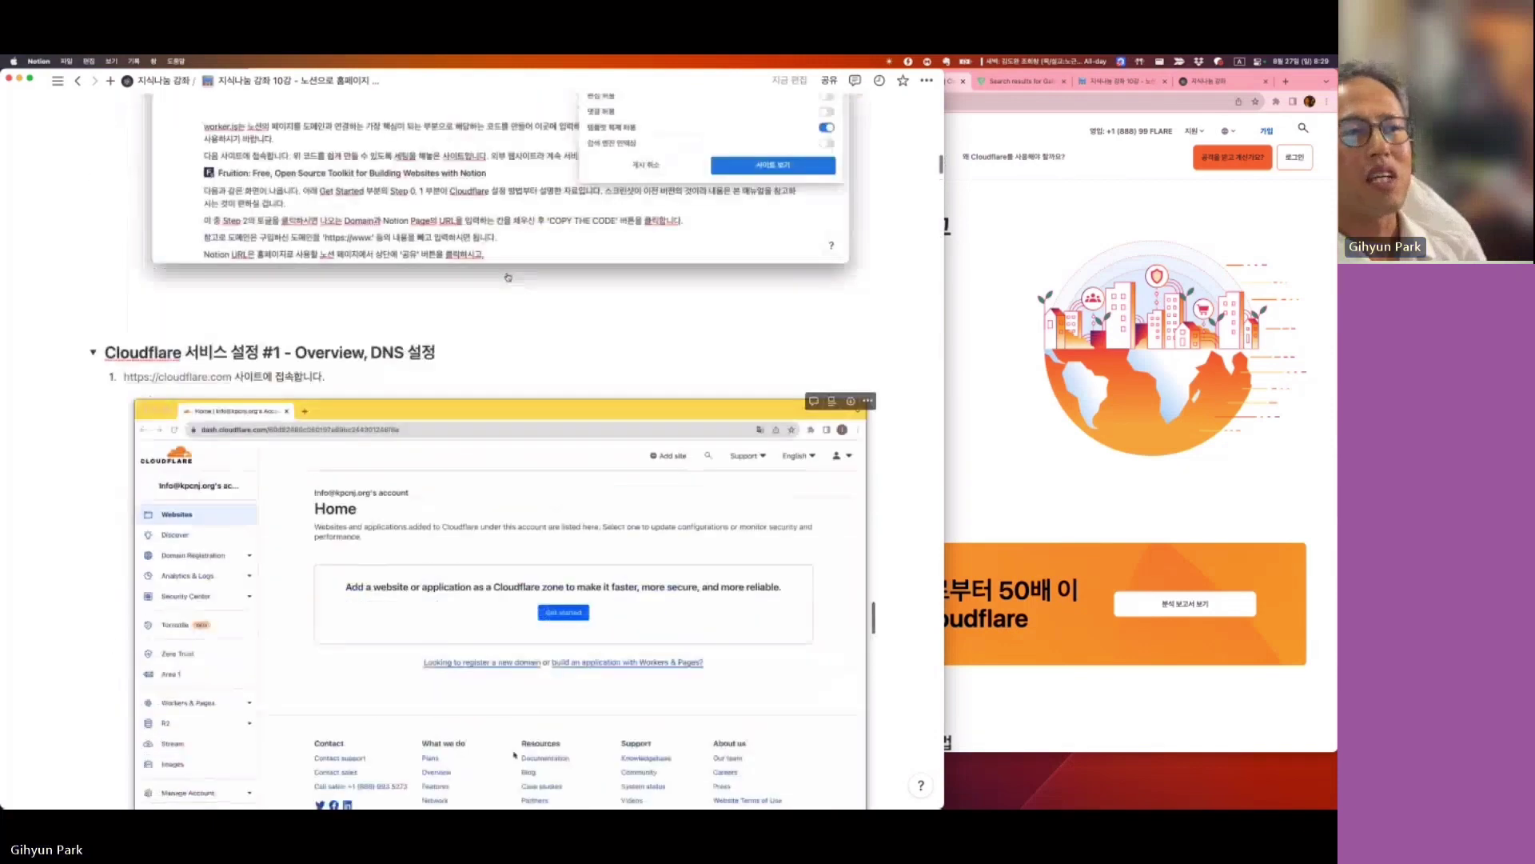
pyautogui.scroll(5, 507, 278)
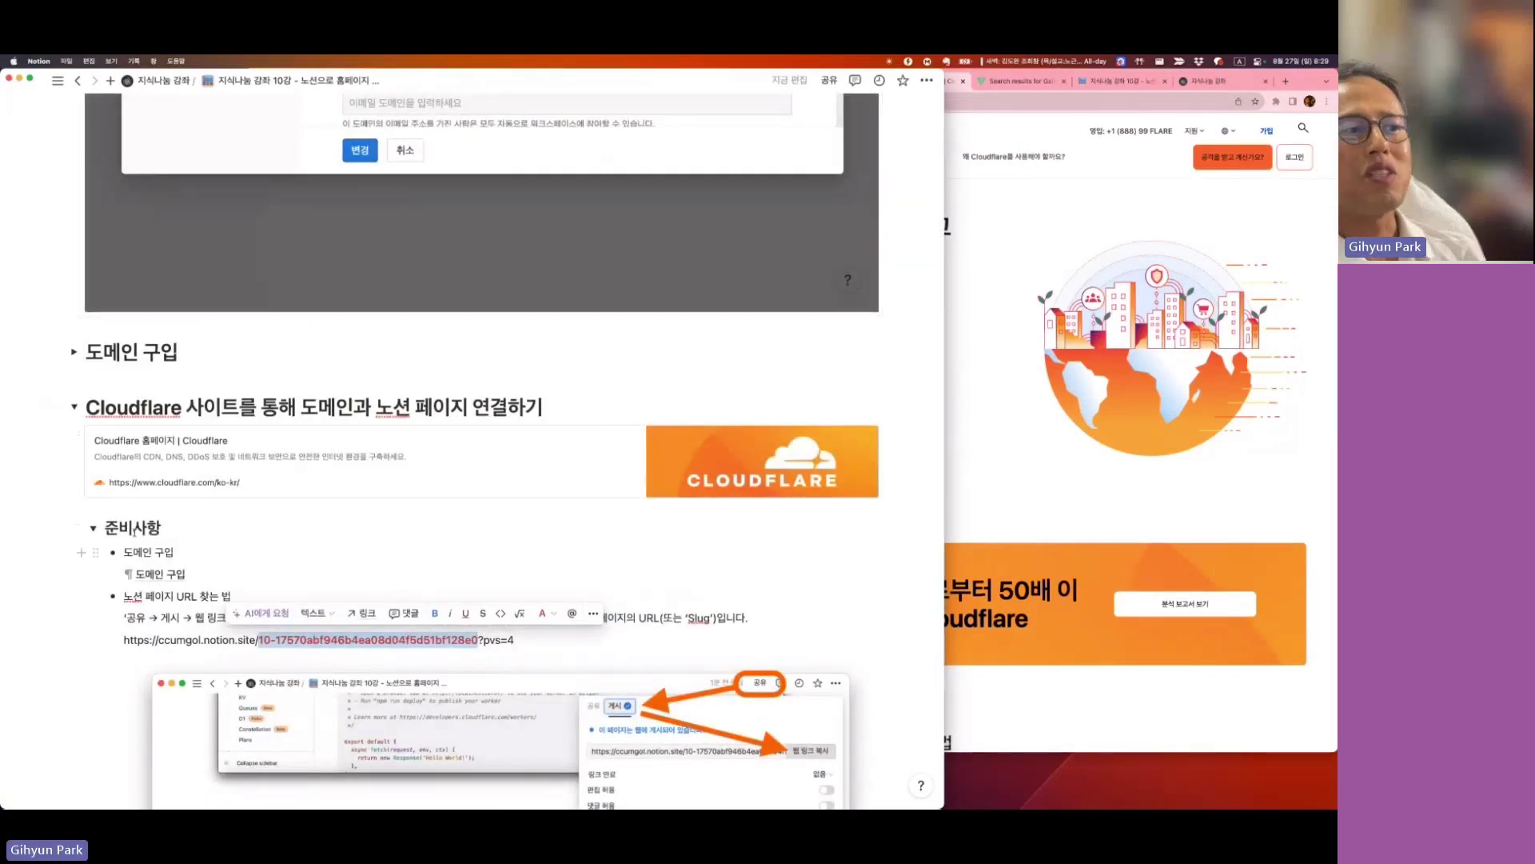